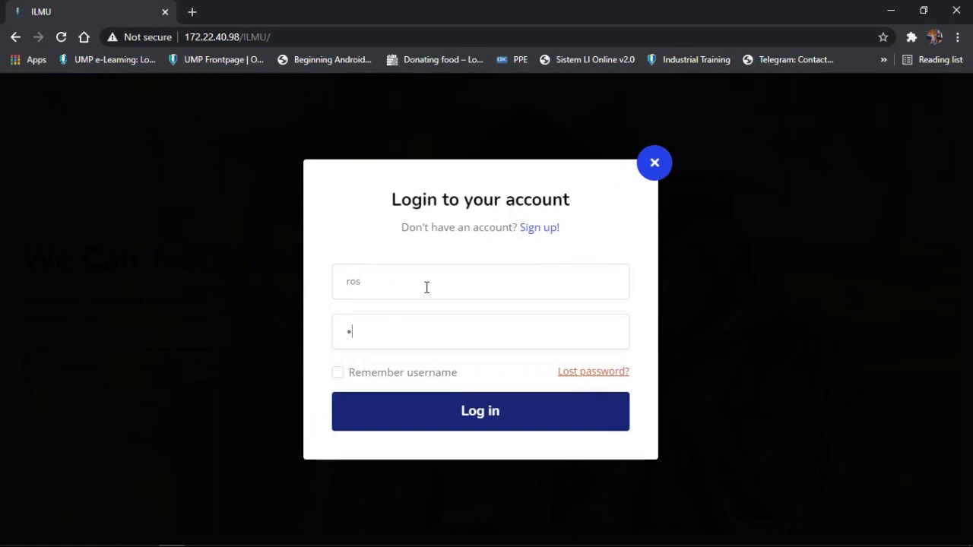
Enter the account password in the login form and log in
key("ctrl+v")
left_click(469, 411)
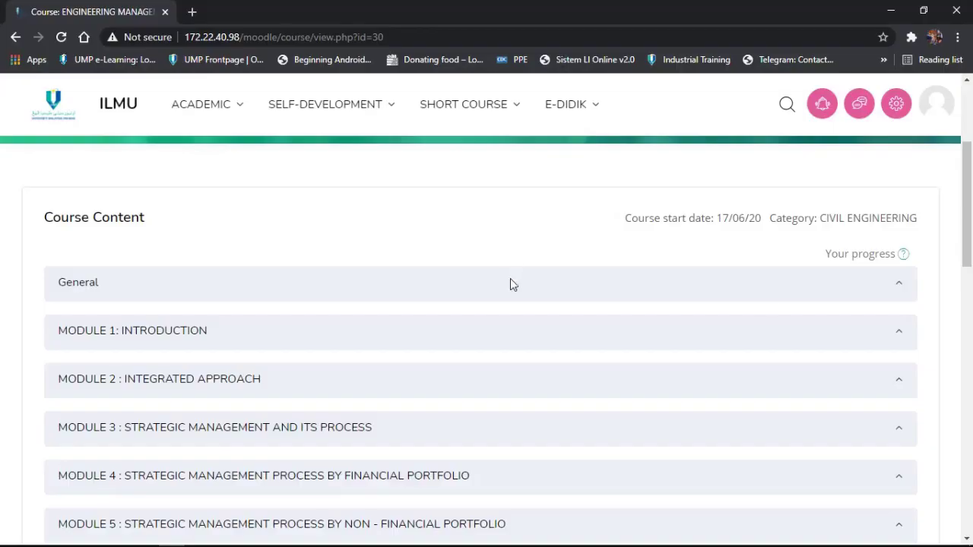
Expand the General and MODULE 1: INTRODUCTION sections of the course content to view their materials
left_click(897, 283)
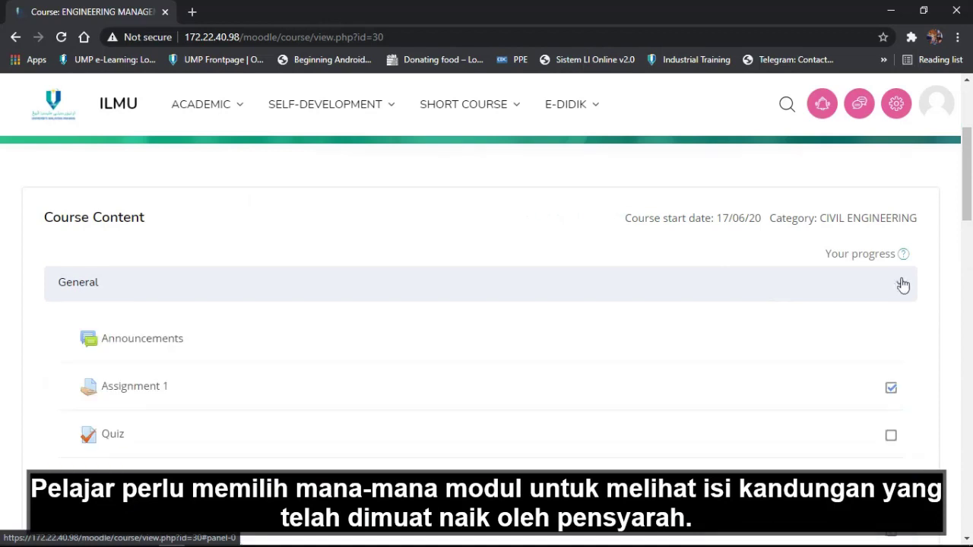
scroll(902, 284, "down", 10)
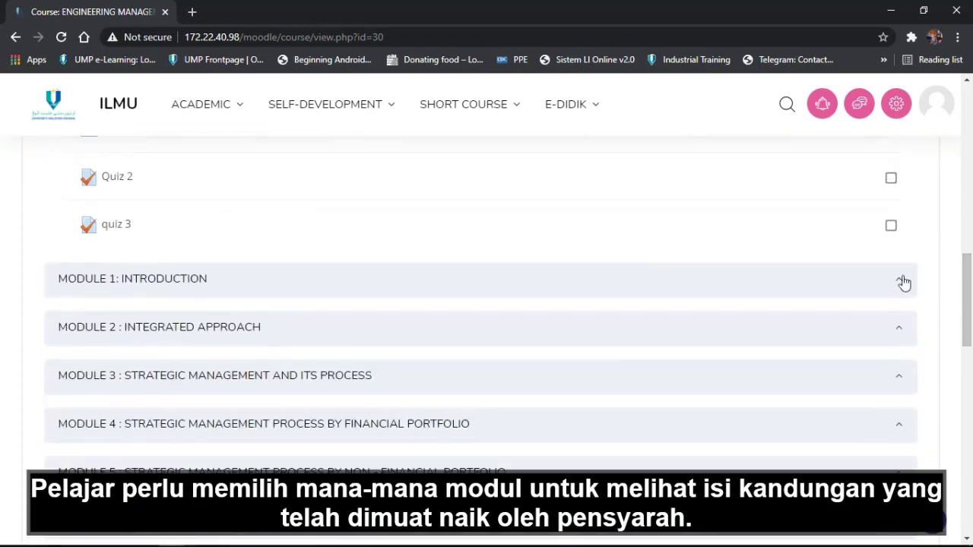
left_click(903, 282)
left_click_drag(967, 182, 967, 209)
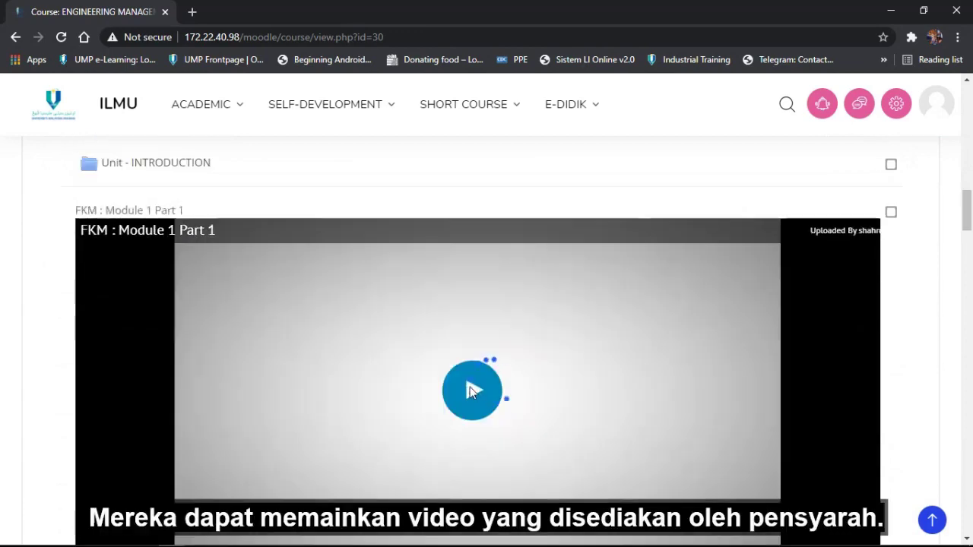
Play the FKM : Module 1 Part 1 video briefly and pause it
left_click(470, 392)
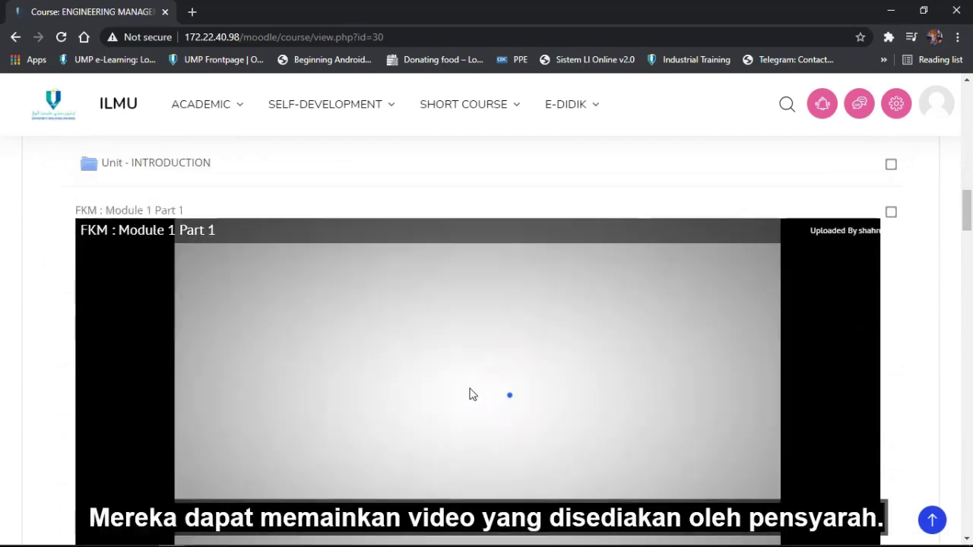
scroll(970, 214, "down", 1)
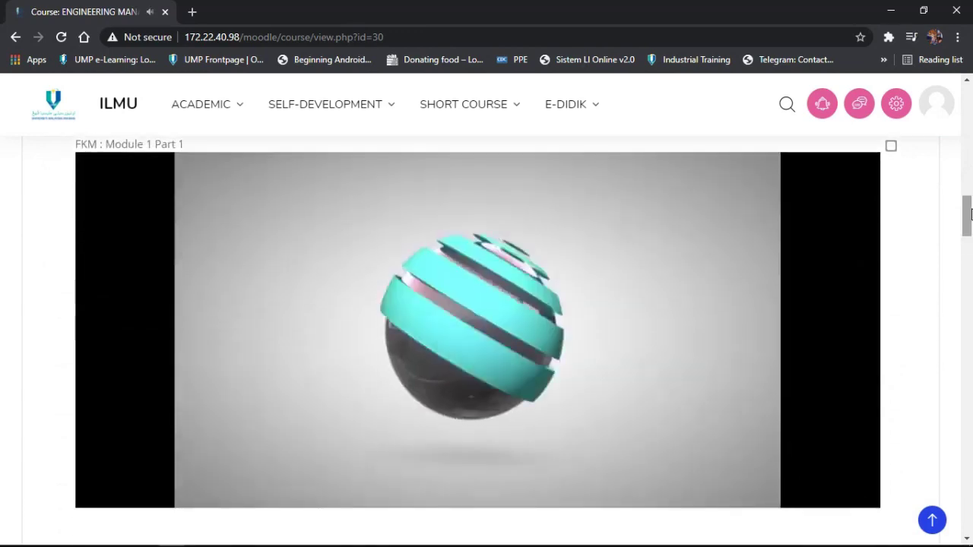
mouse_move(531, 291)
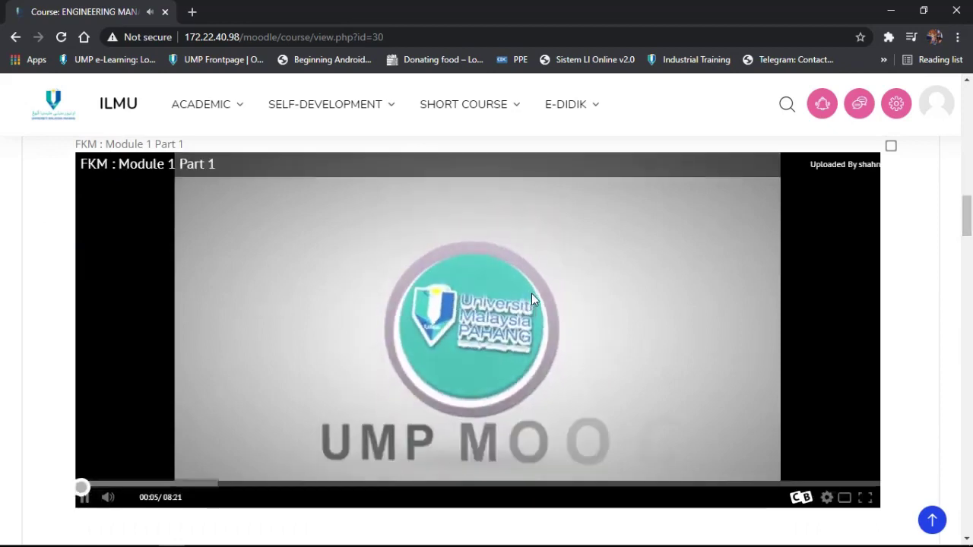
left_click(84, 497)
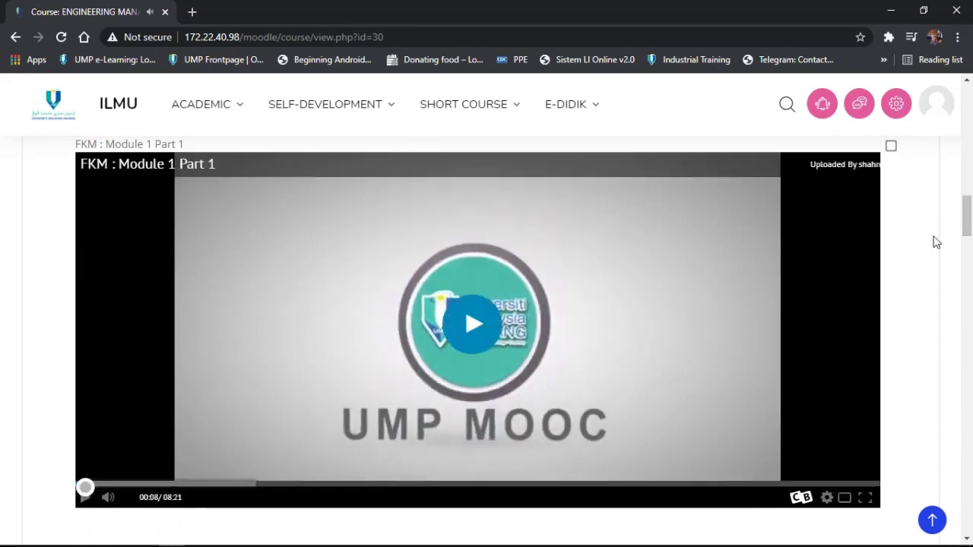
Open the Engineering Management and Safety - Introduction PDF from Module 1 in a new browser tab and switch to it
scroll(967, 243, "down", 5)
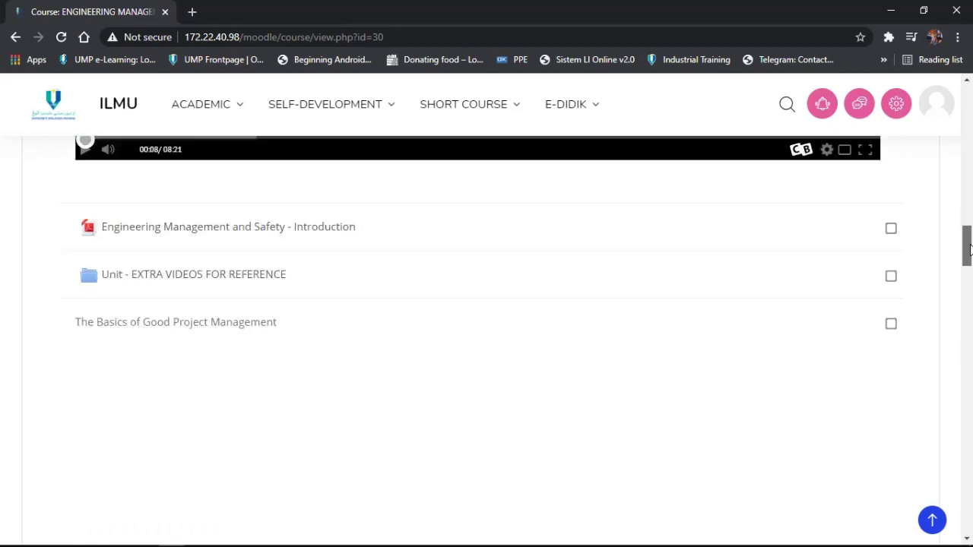
right_click(325, 232)
left_click(340, 237)
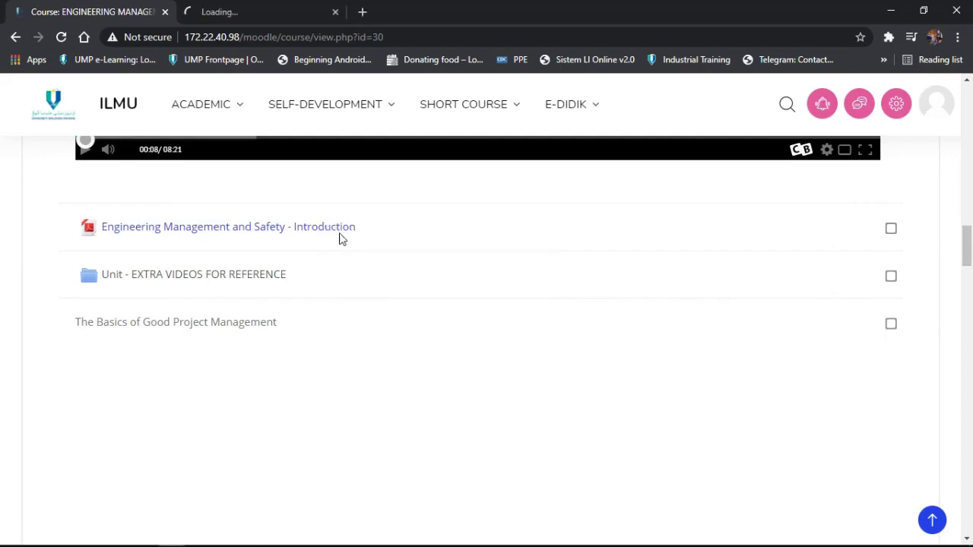
left_click(271, 6)
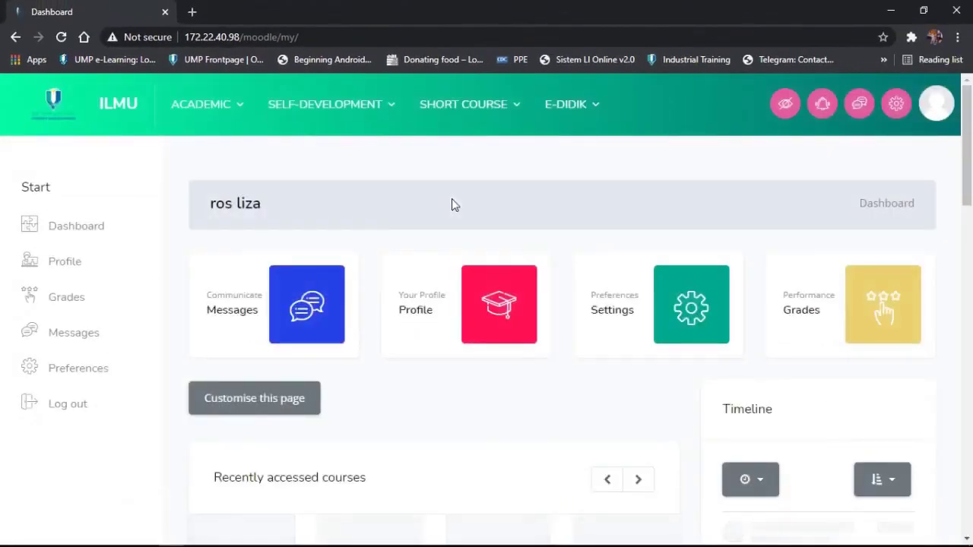
Look through the dashboard's recently accessed courses and course list
scroll(451, 204, "down", 2)
scroll(451, 204, "down", 2)
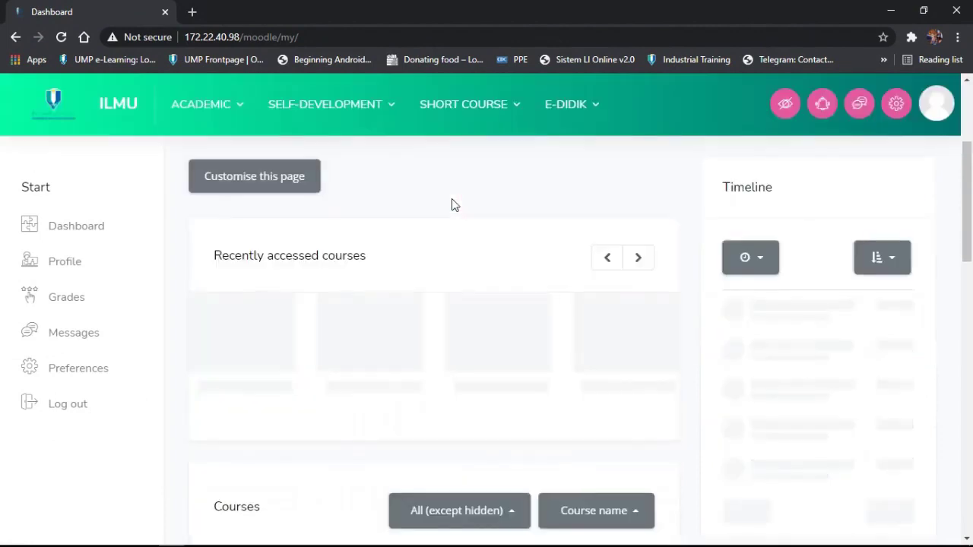
scroll(451, 200, "down", 3)
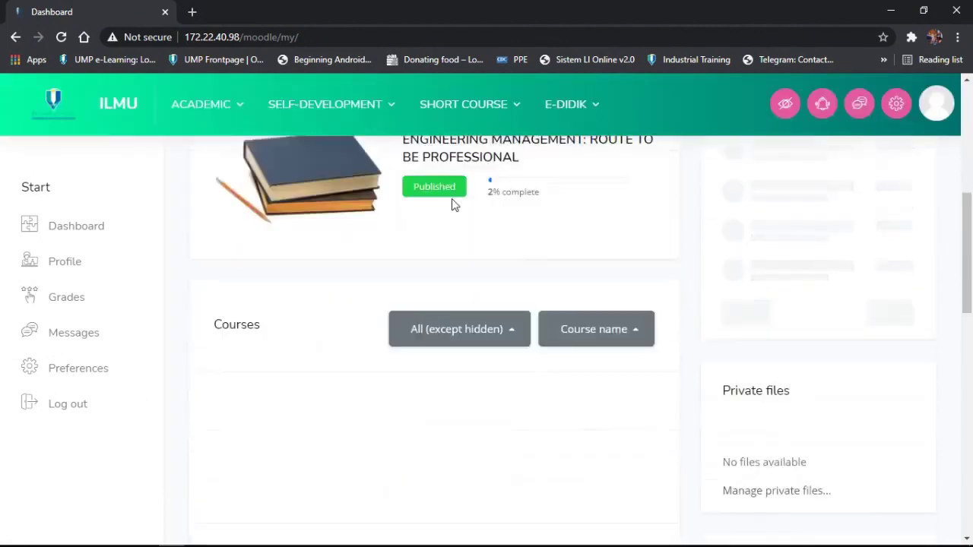
scroll(451, 200, "up", 2)
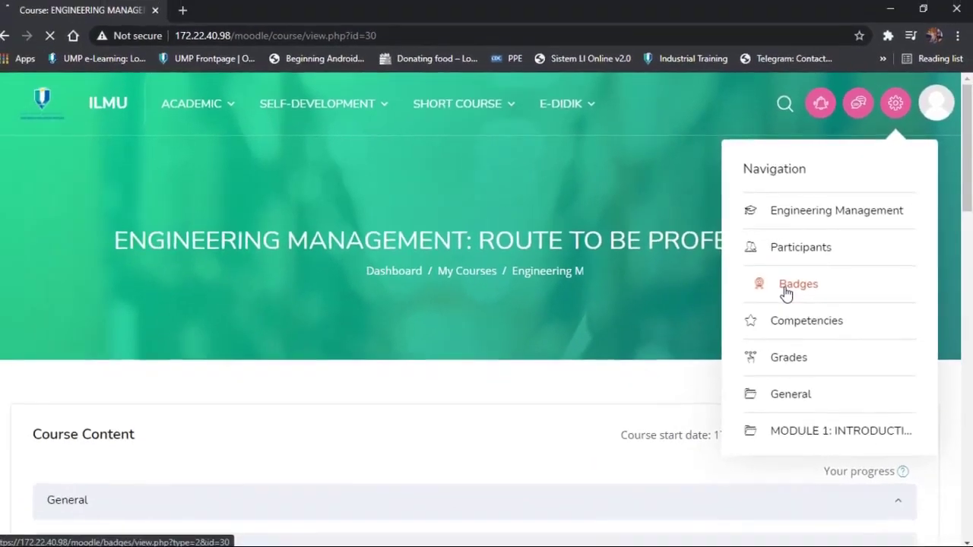
Open the Engineering Management course's Badges page and review it
left_click(687, 380)
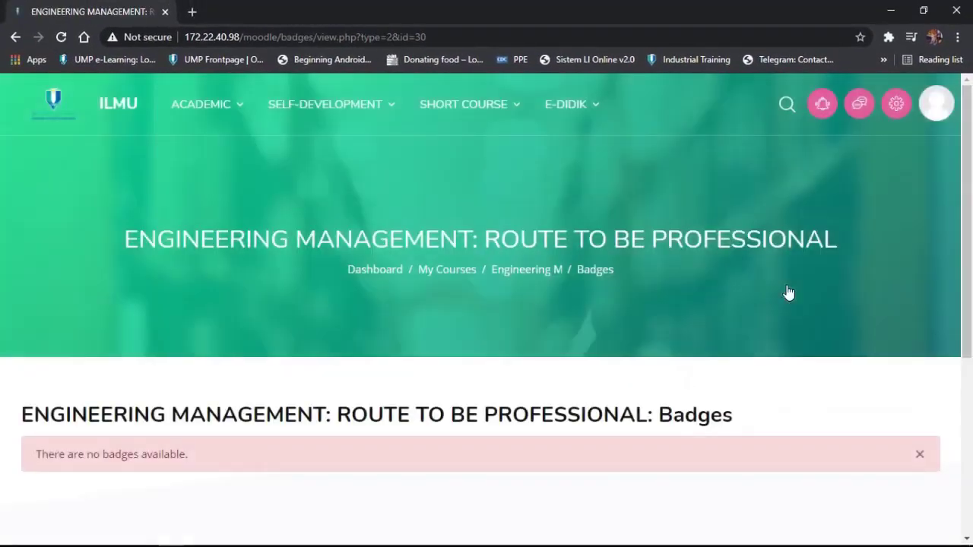
scroll(708, 332, "down", 1)
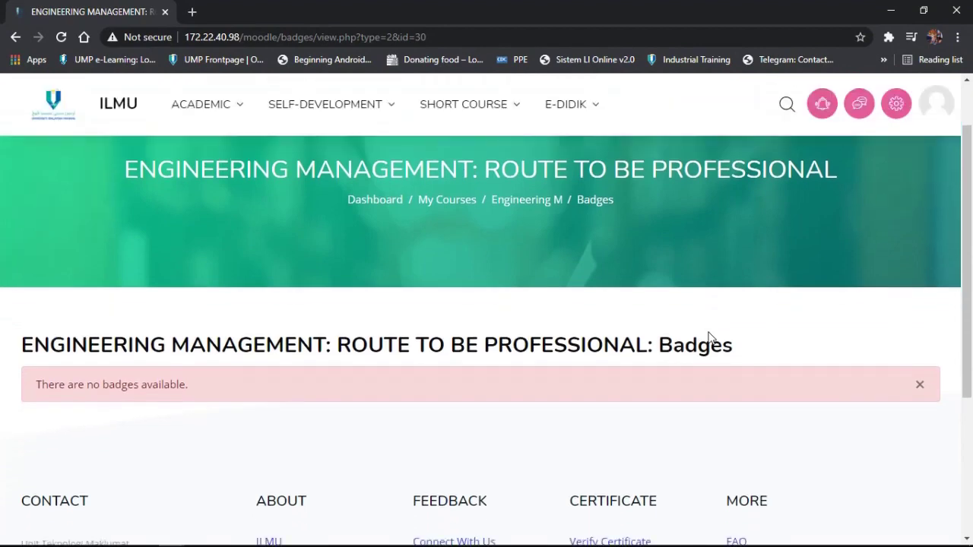
scroll(708, 331, "down", 1)
scroll(709, 331, "up", 2)
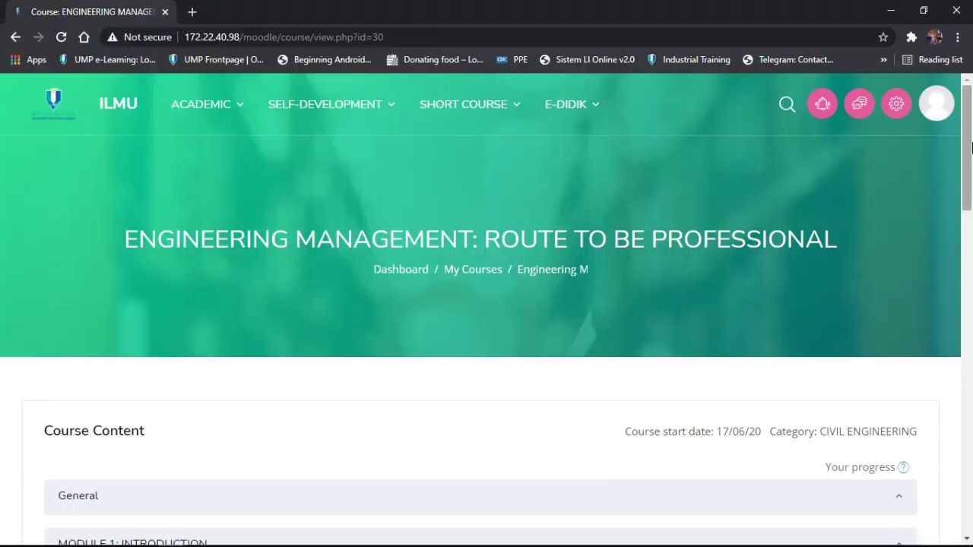
Open the Feedback Route to Profesional activity in the course's General section and start answering its questions
left_click_drag(971, 146, 970, 202)
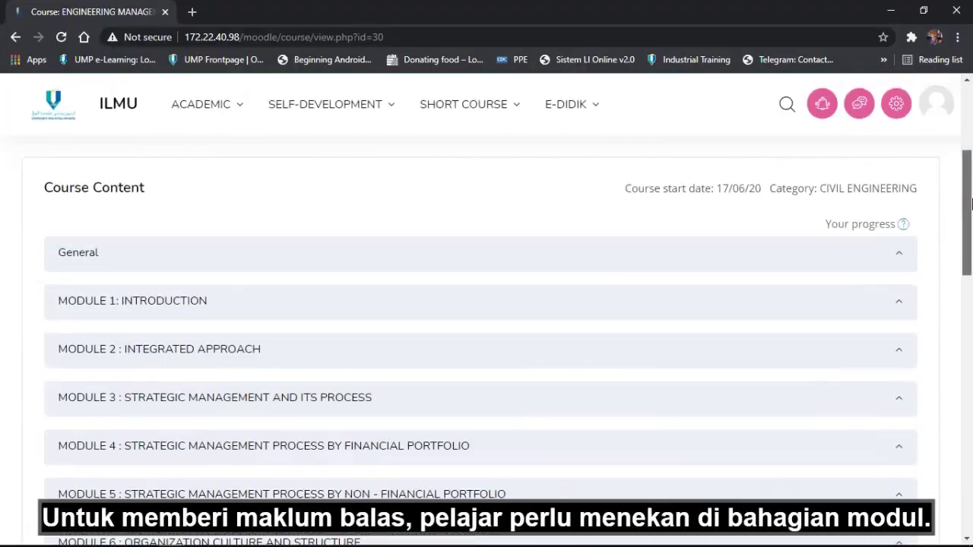
left_click(898, 259)
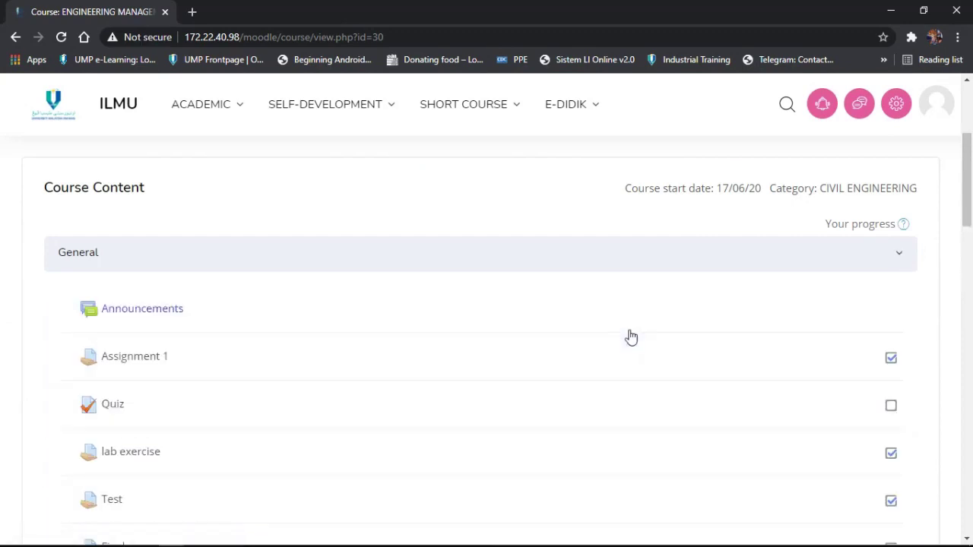
scroll(631, 337, "down", 2)
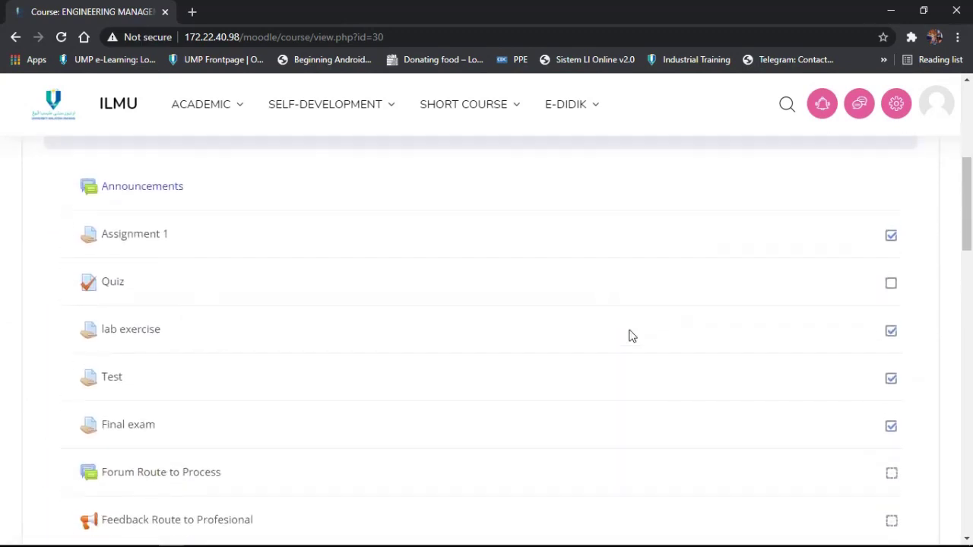
scroll(631, 337, "down", 2)
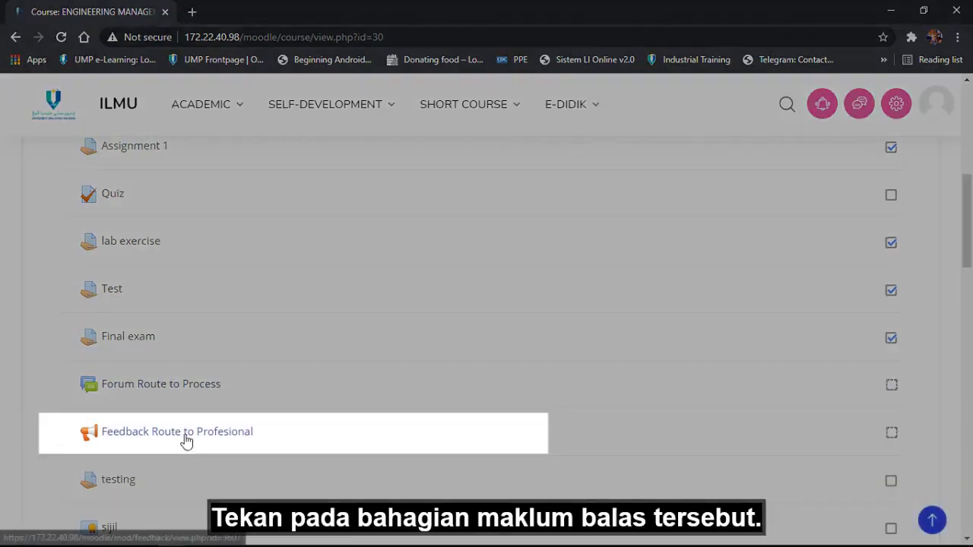
left_click(186, 441)
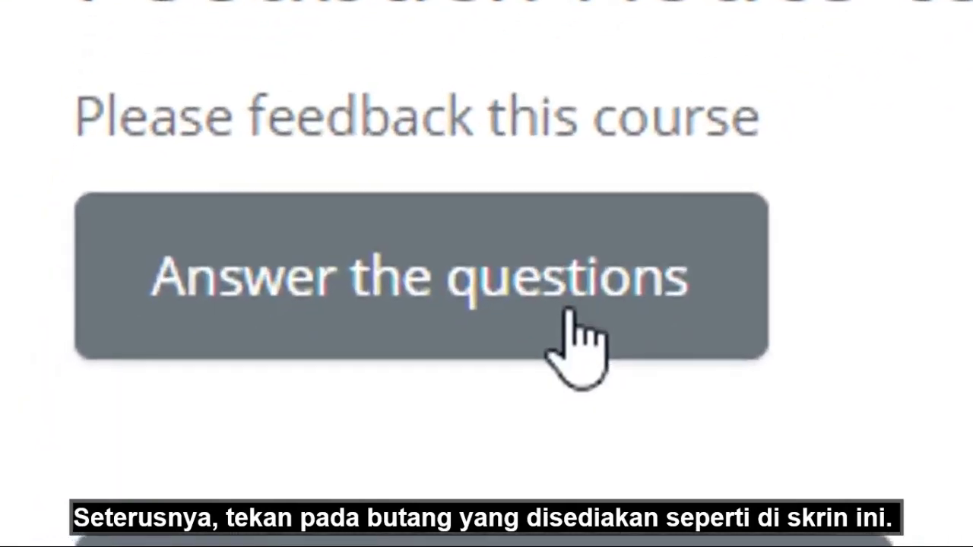
left_click(569, 311)
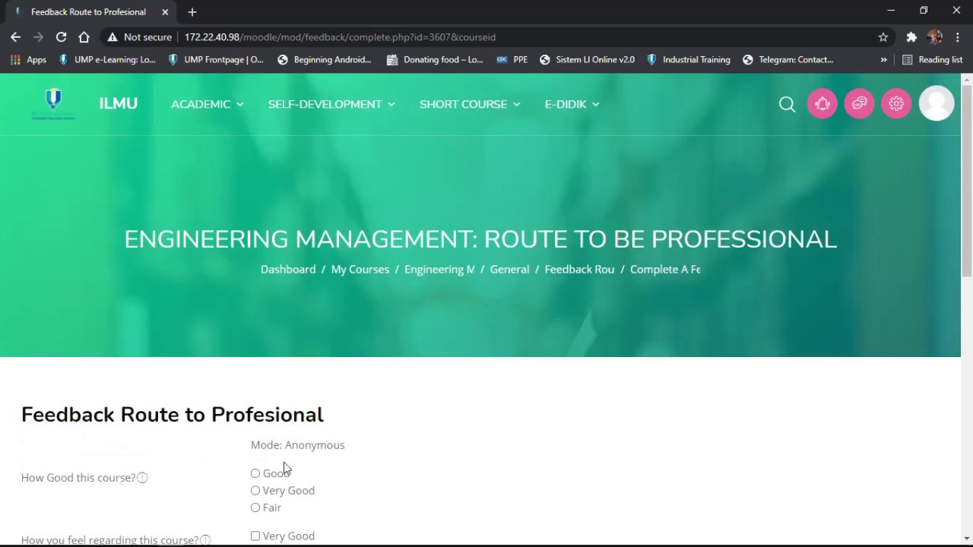
Answer the feedback with Good for the course, Very Good for the feeling and (4) Very Good for the teacher, and submit it
scroll(283, 467, "down", 2)
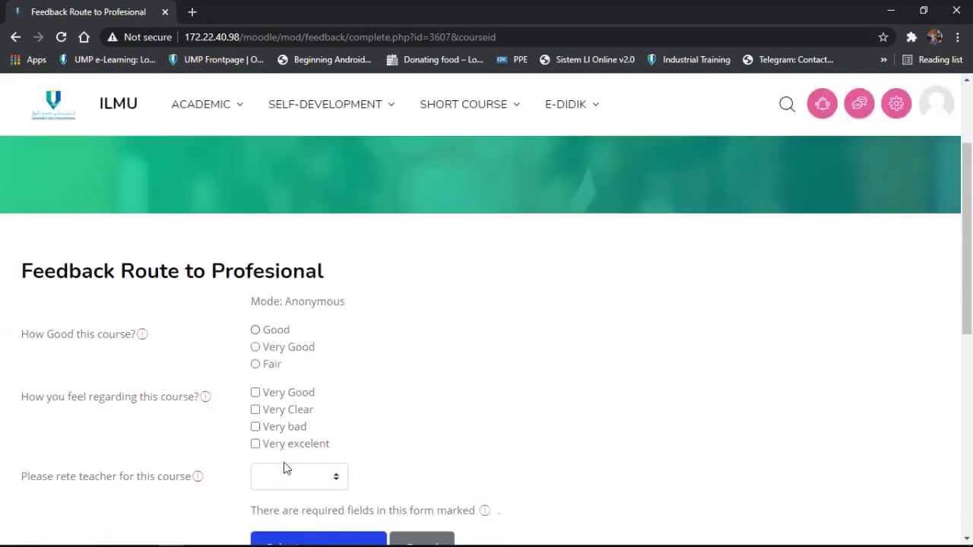
scroll(283, 468, "down", 1)
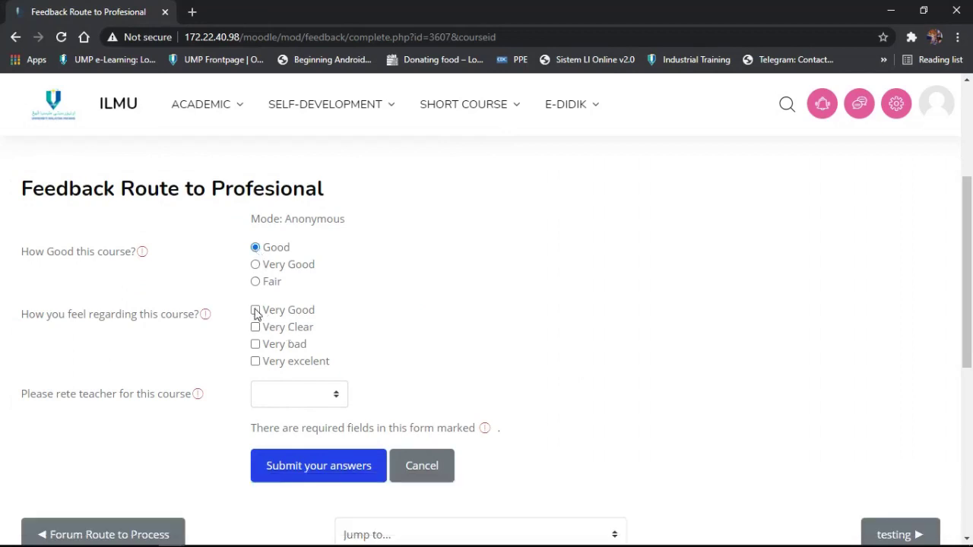
scroll(271, 335, "down", 1)
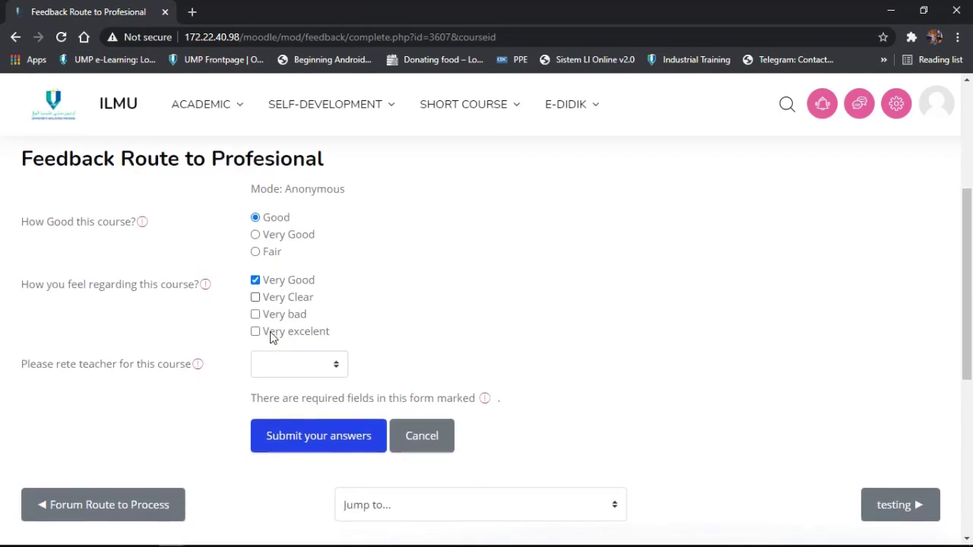
left_click(296, 367)
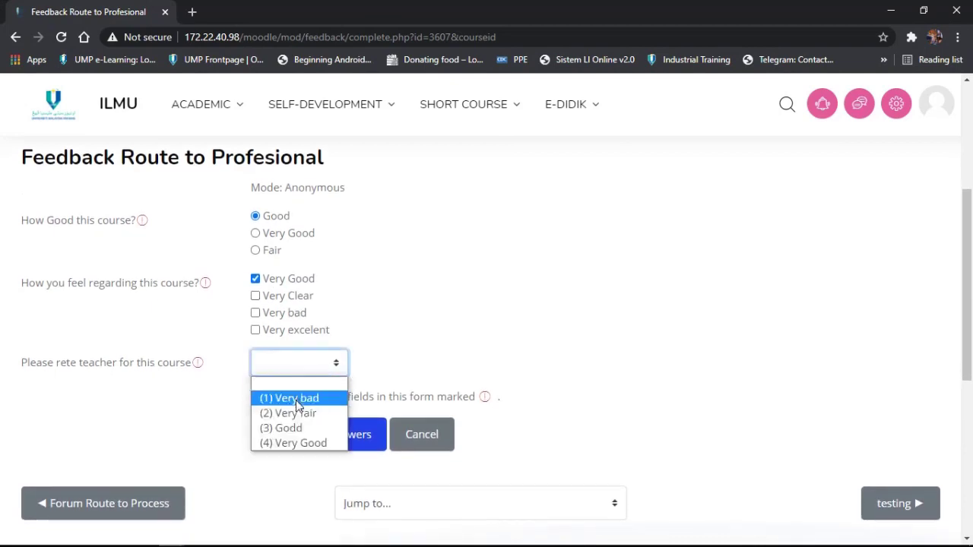
left_click(306, 450)
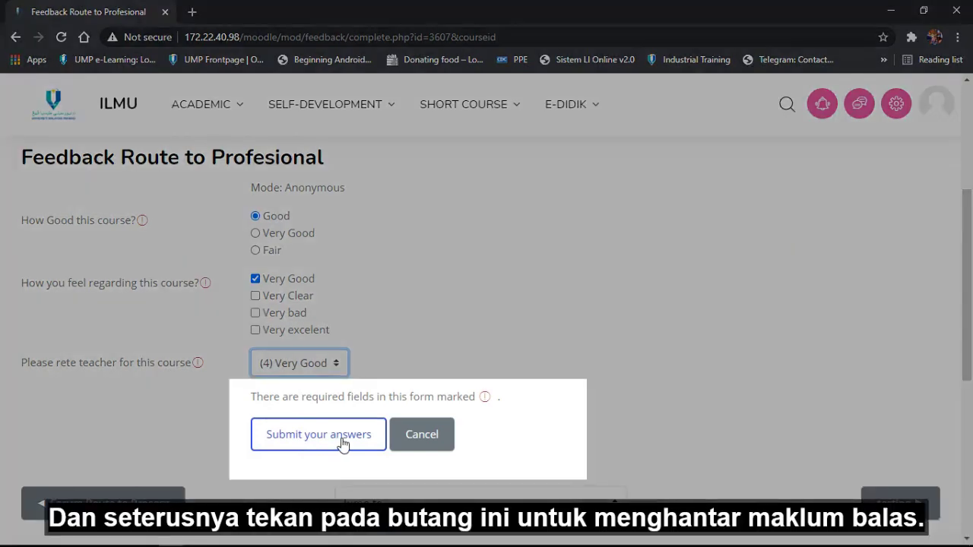
left_click(342, 441)
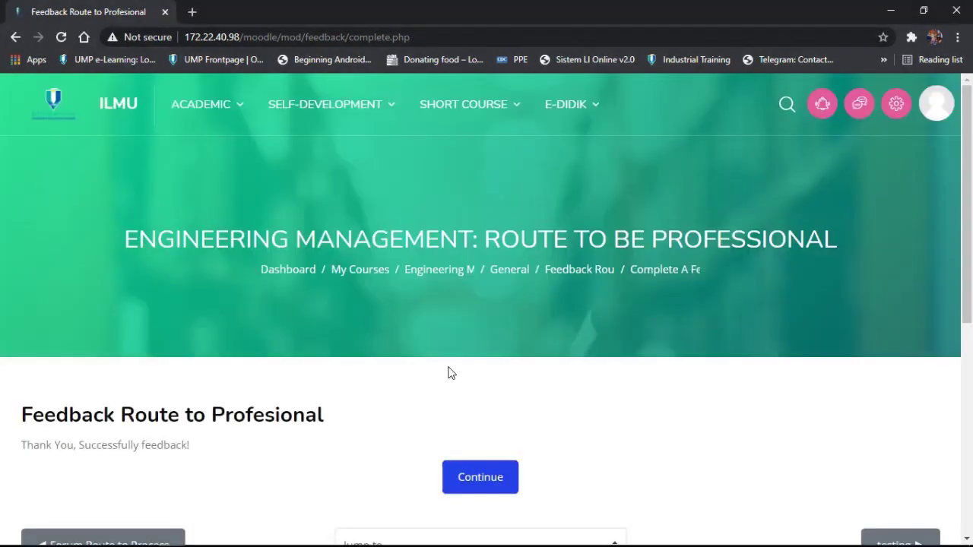
left_click(484, 486)
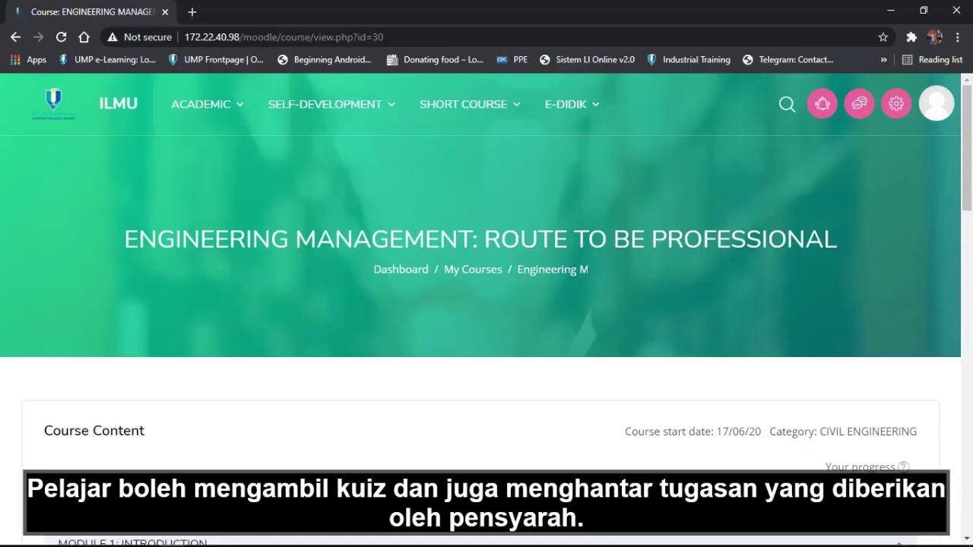
Expand MODULE 3 : STRATEGIC MANAGEMENT AND ITS PROCESS in the course content and open its Quiz 3
scroll(487, 304, "down", 2)
scroll(537, 243, "down", 1)
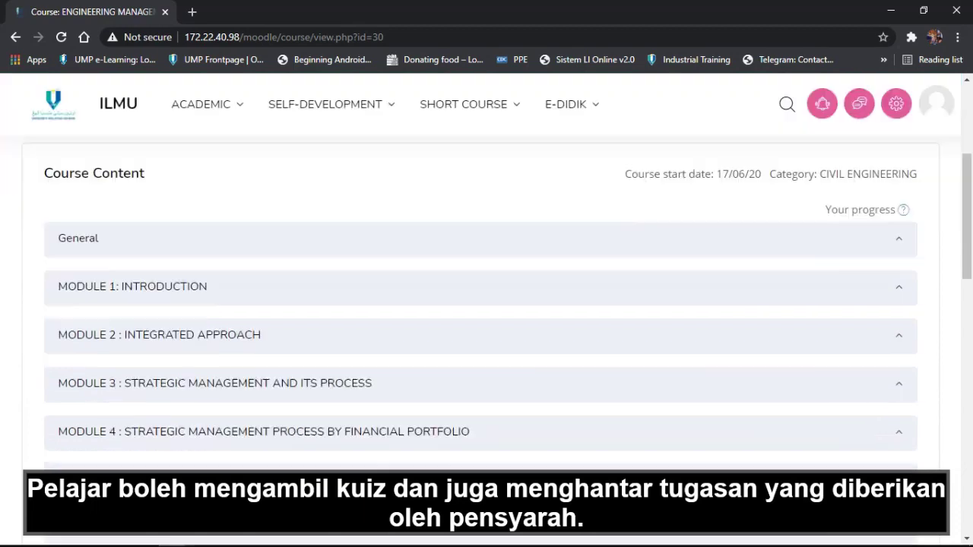
scroll(538, 243, "down", 1)
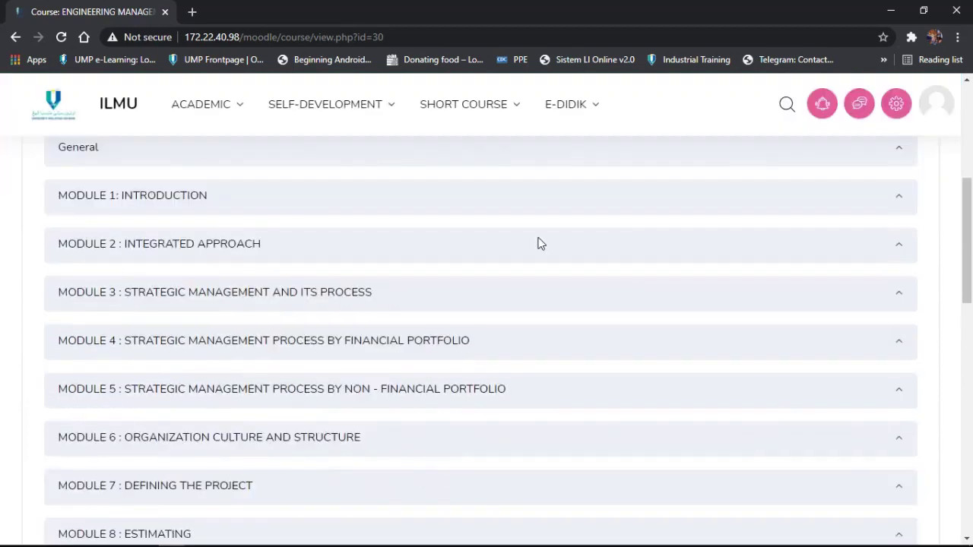
left_click(343, 293)
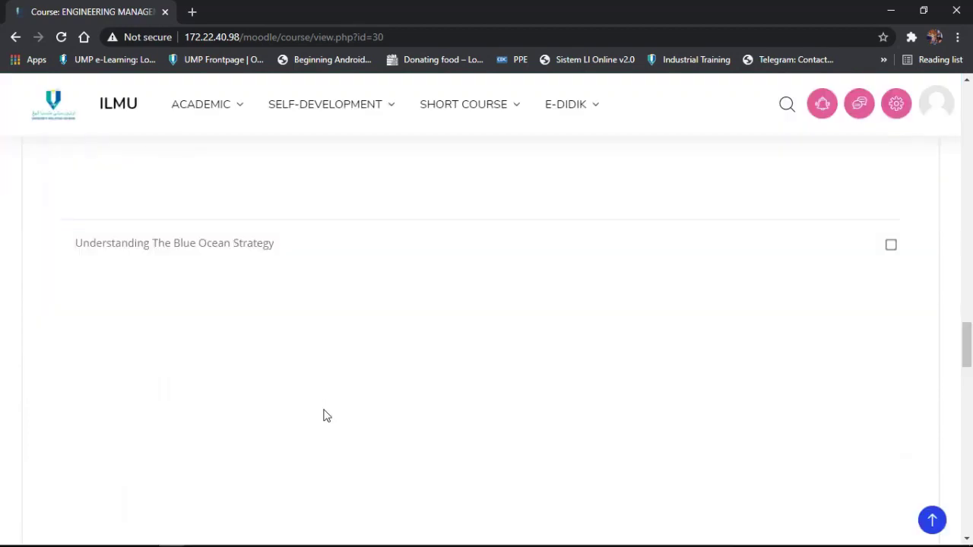
scroll(323, 416, "down", 3)
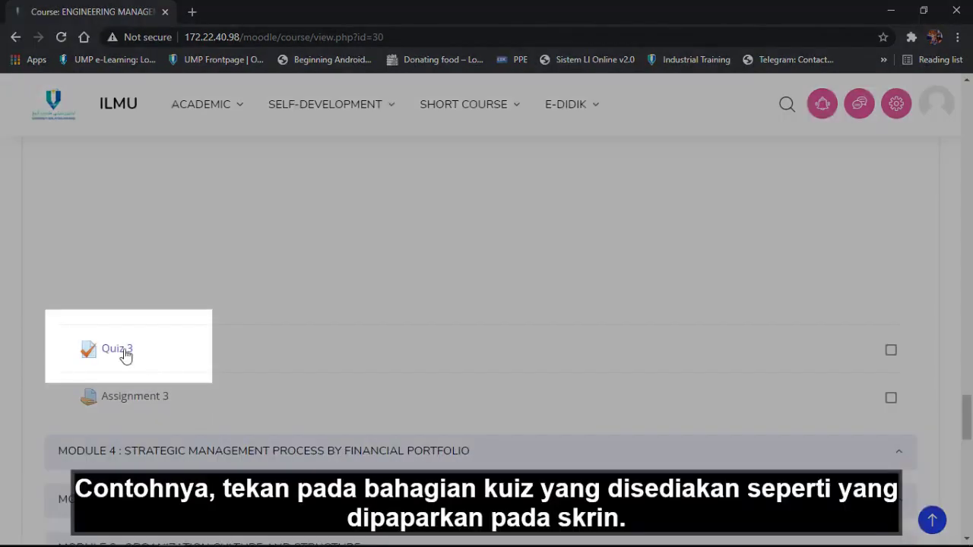
left_click(117, 349)
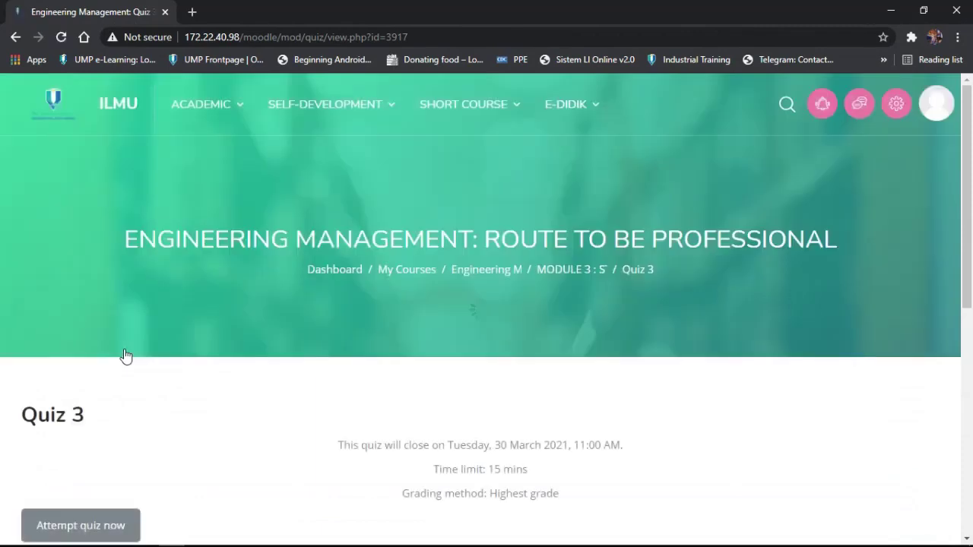
Attempt Quiz 3 and confirm the start of the 15-minute timed attempt
scroll(126, 355, "down", 3)
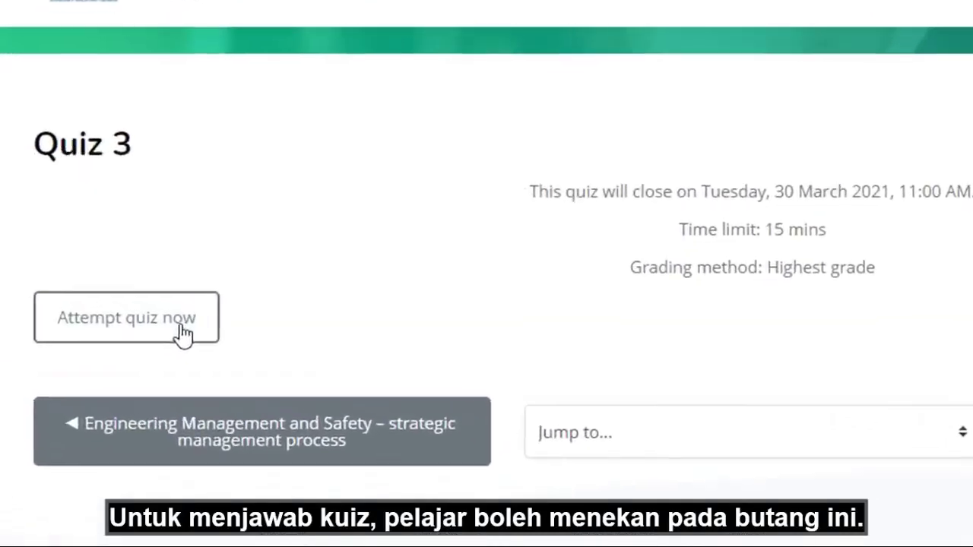
left_click(521, 323)
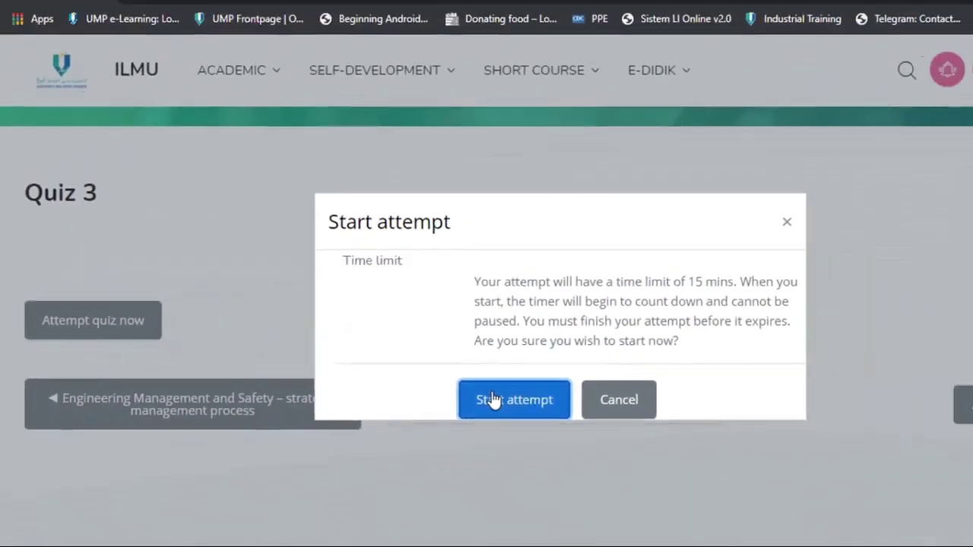
left_click(827, 448)
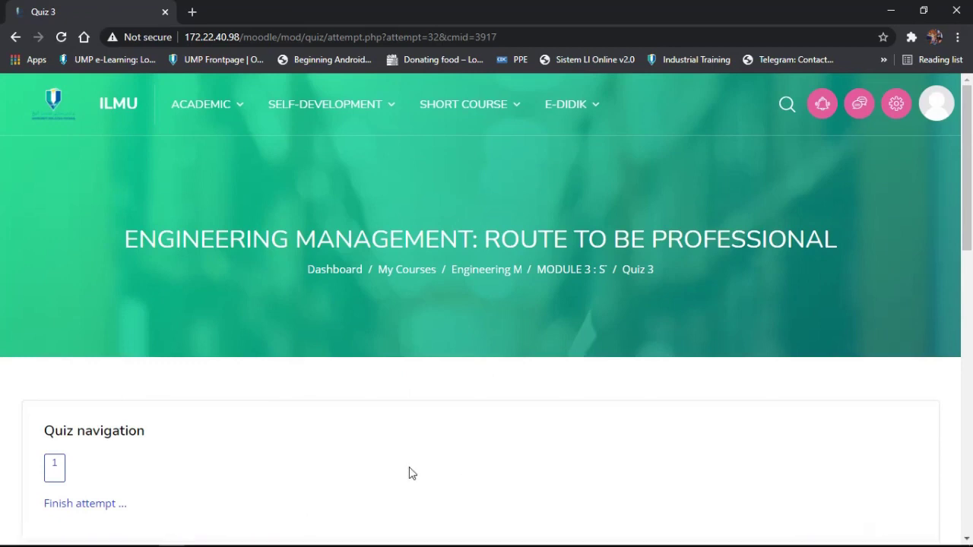
Answer question 1 of the quiz with d. Planning and finish the attempt
scroll(411, 473, "down", 2)
scroll(410, 471, "down", 2)
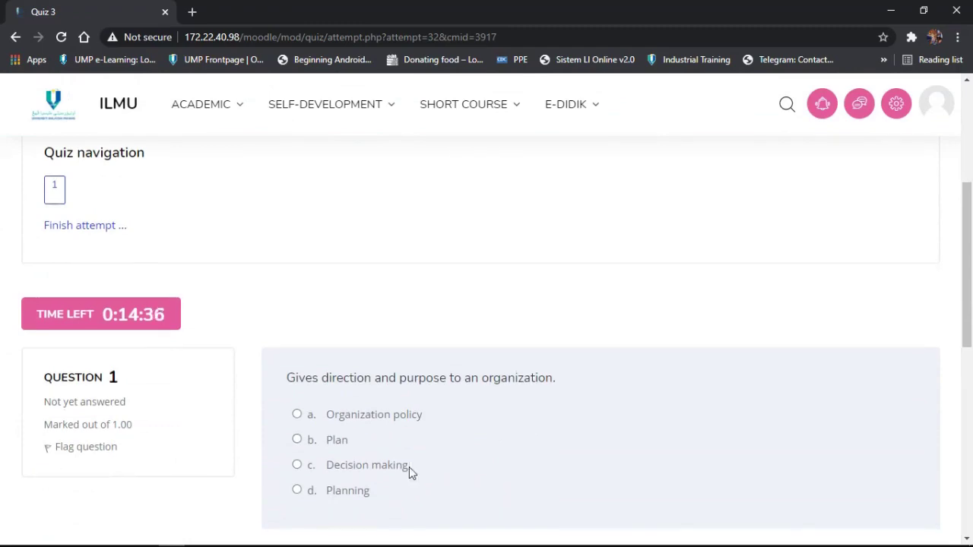
scroll(409, 467, "down", 1)
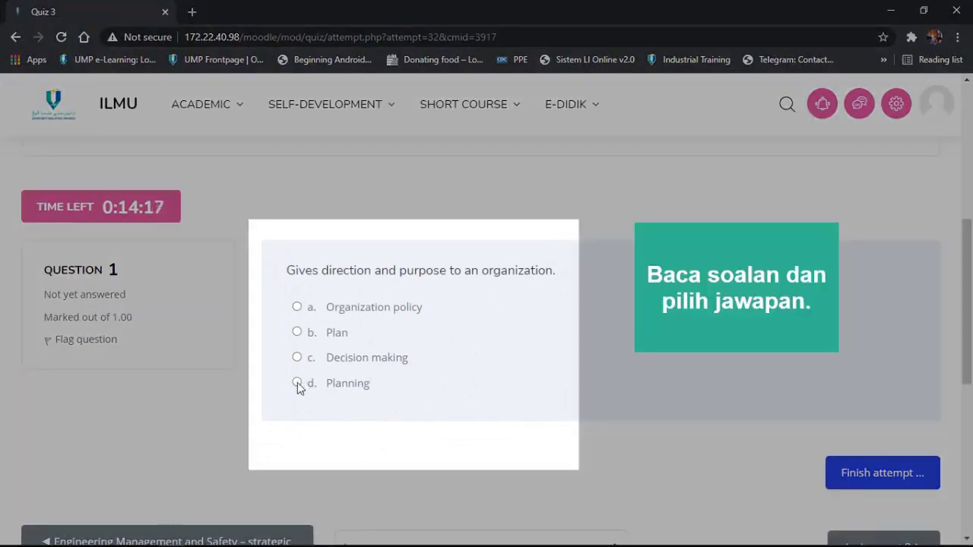
left_click(296, 383)
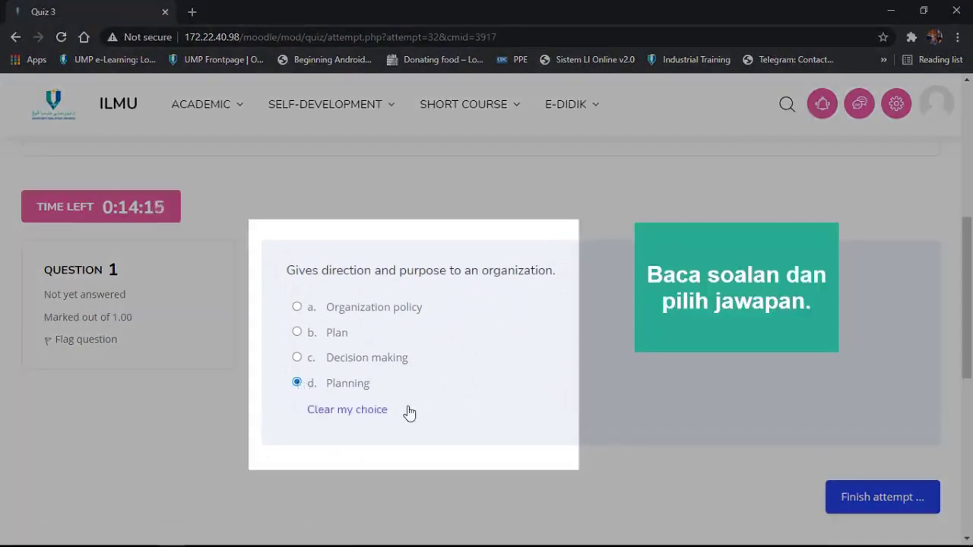
scroll(590, 438, "down", 1)
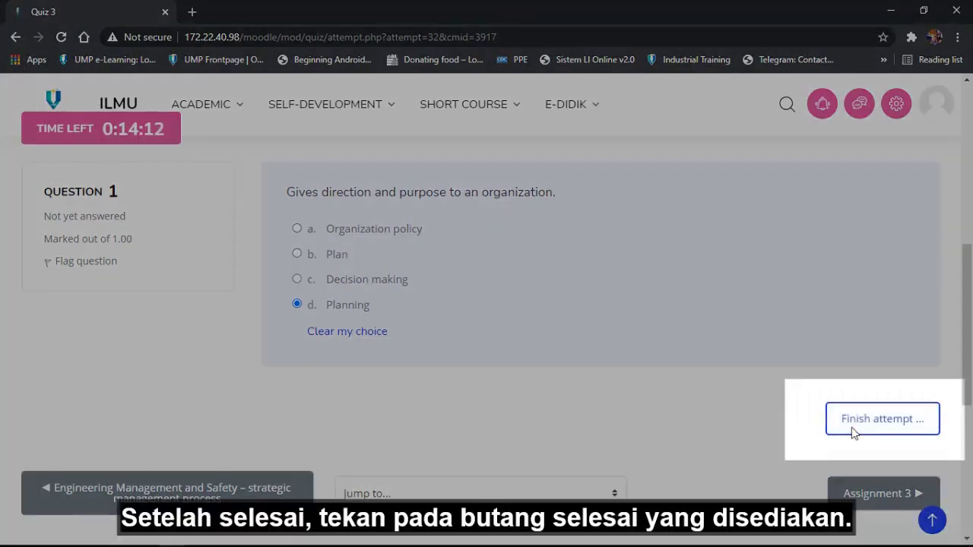
left_click(852, 430)
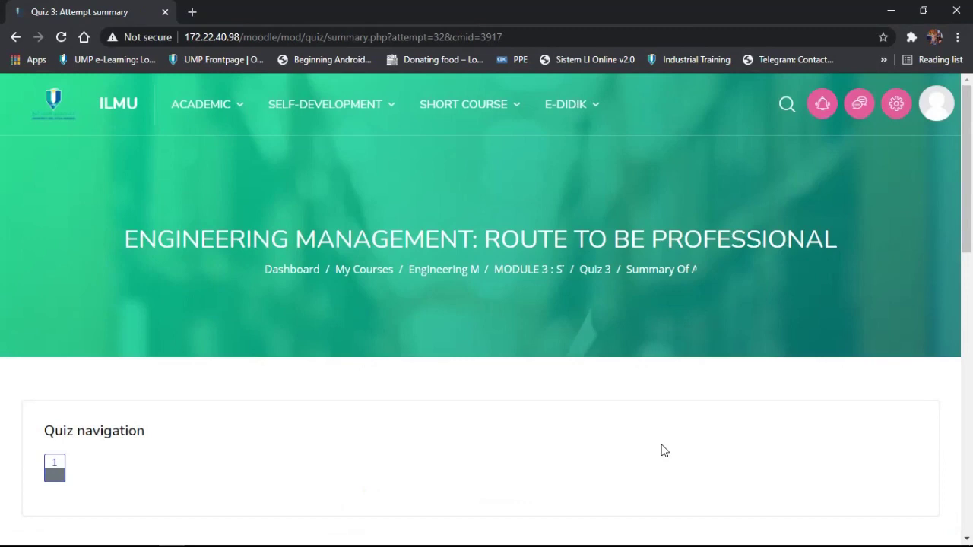
Check the Quiz 3 summary of attempt, then submit all answers and confirm the submission
scroll(661, 451, "down", 3)
scroll(661, 450, "down", 1)
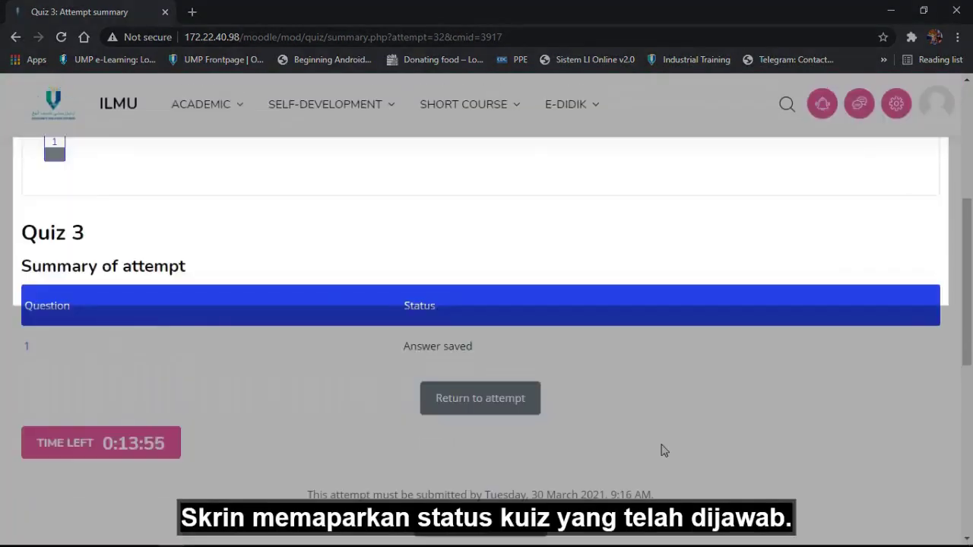
scroll(661, 451, "down", 1)
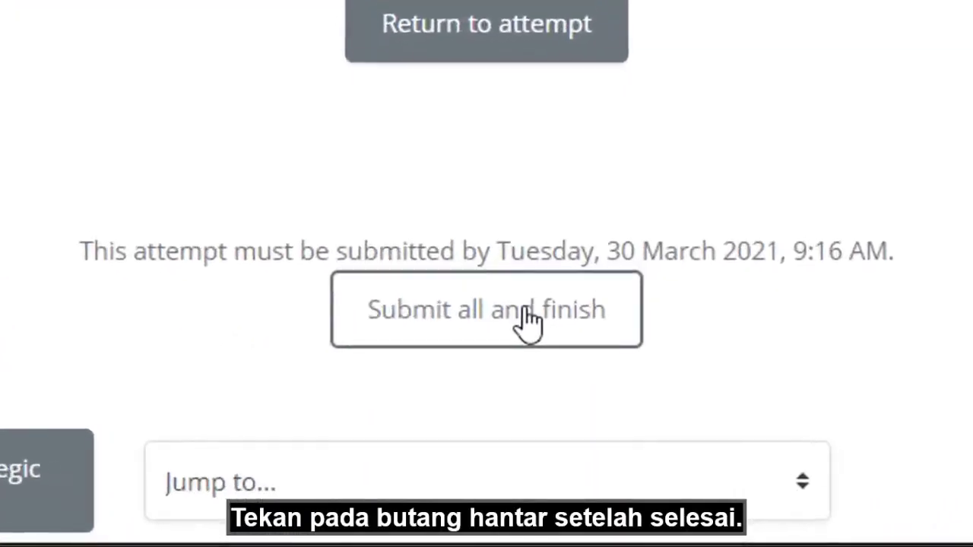
left_click(530, 319)
left_click(530, 243)
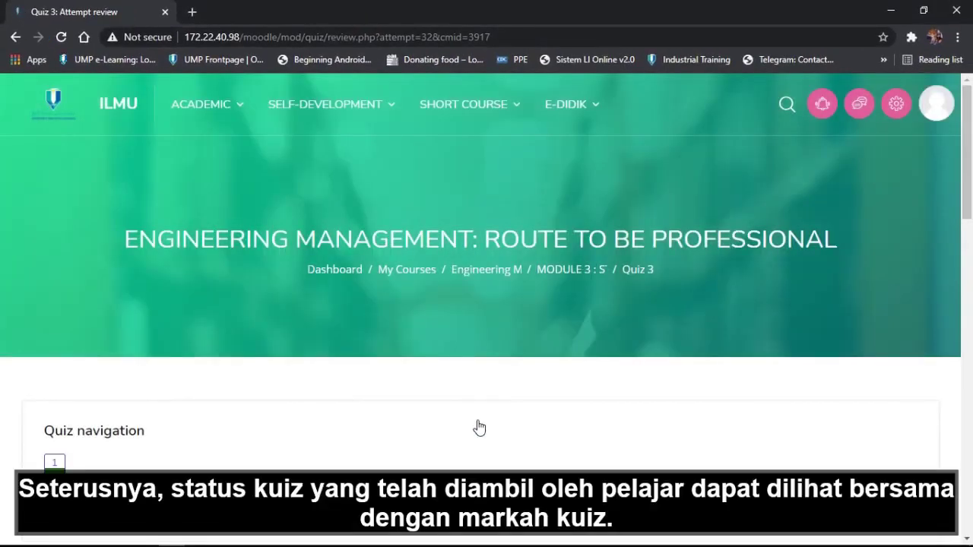
Review the submitted Quiz 3 attempt's status, marks and answer feedback, then finish the review and examine the summary of previous attempts
scroll(479, 428, "down", 3)
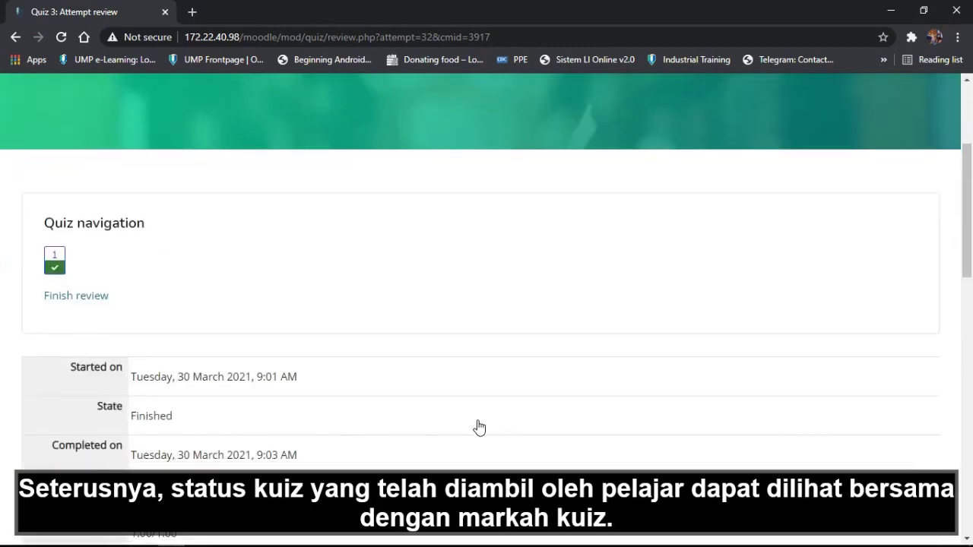
scroll(478, 427, "down", 2)
scroll(479, 428, "down", 5)
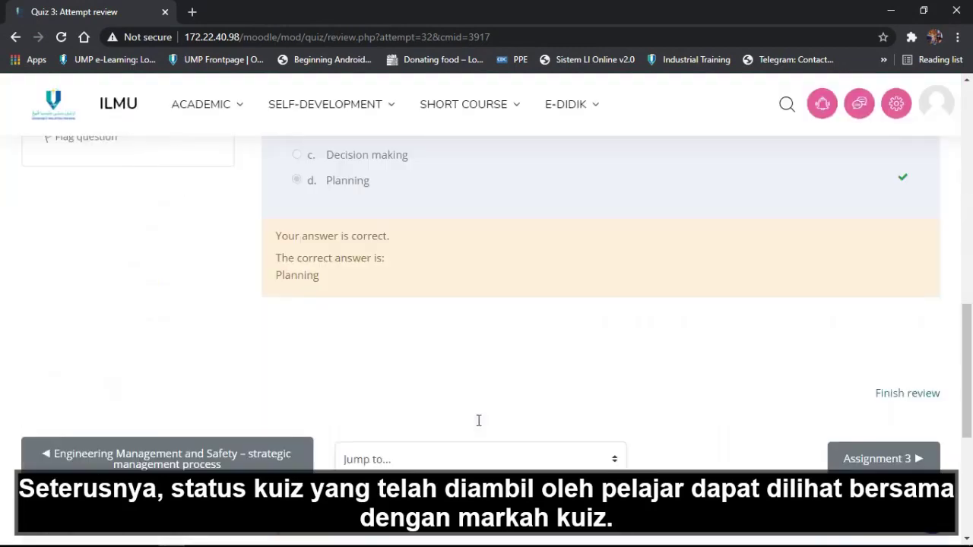
scroll(948, 386, "up", 9)
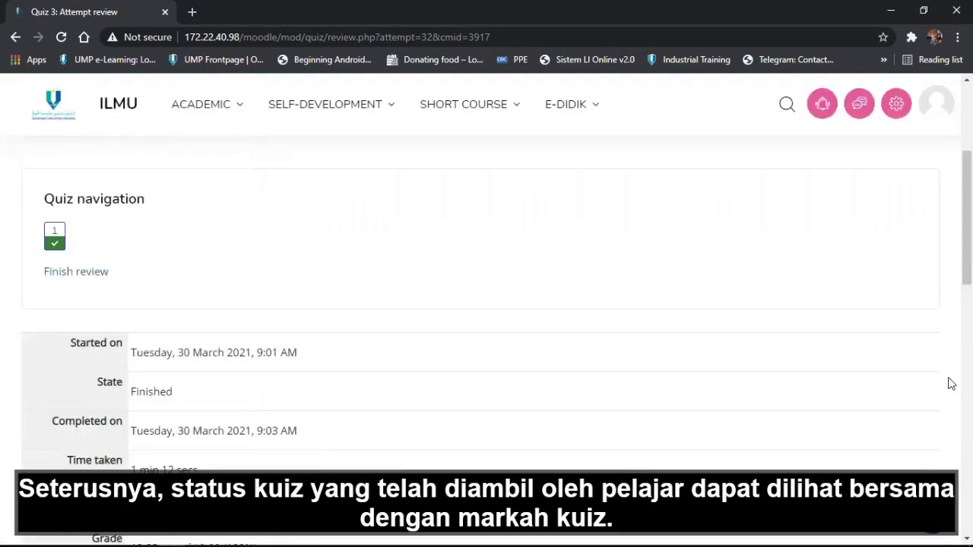
scroll(950, 383, "down", 2)
scroll(950, 384, "down", 6)
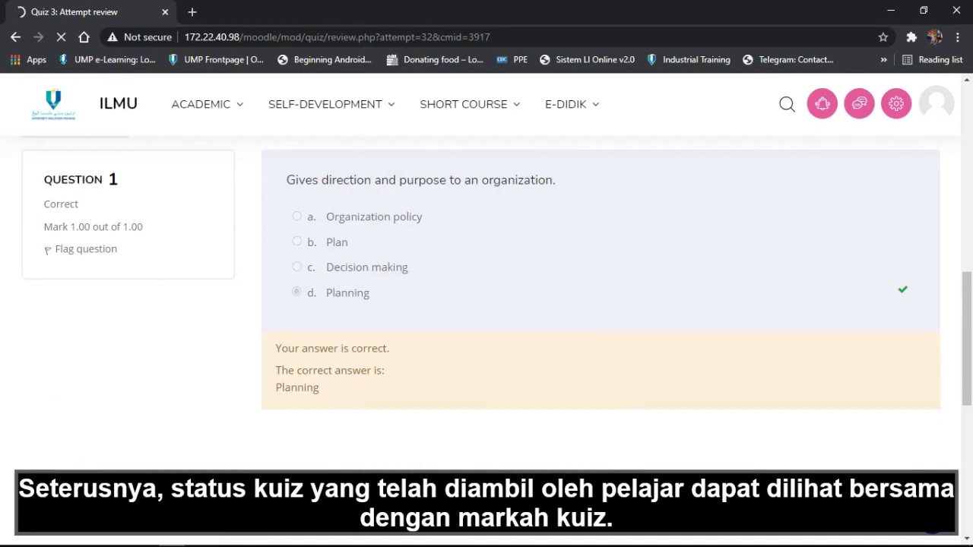
scroll(486, 304, "down", 3)
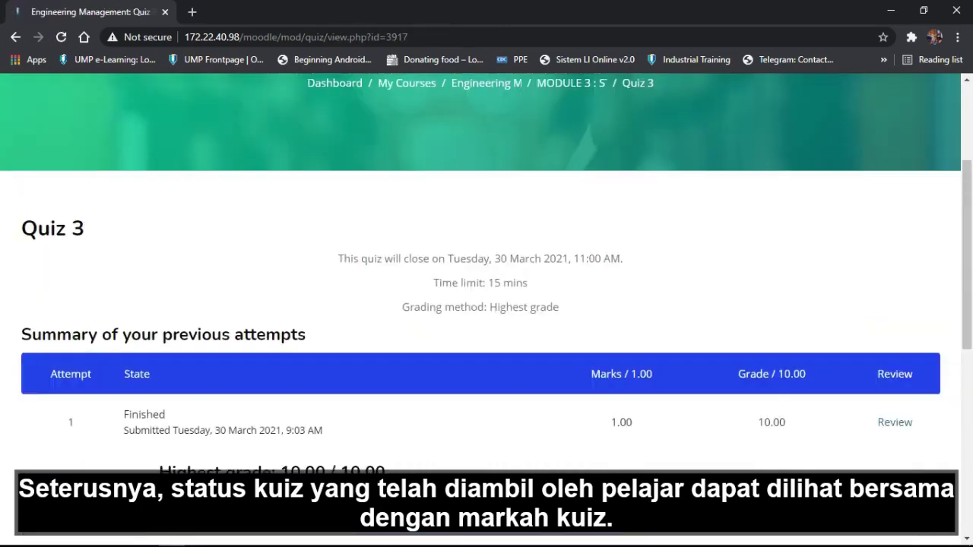
scroll(486, 304, "down", 2)
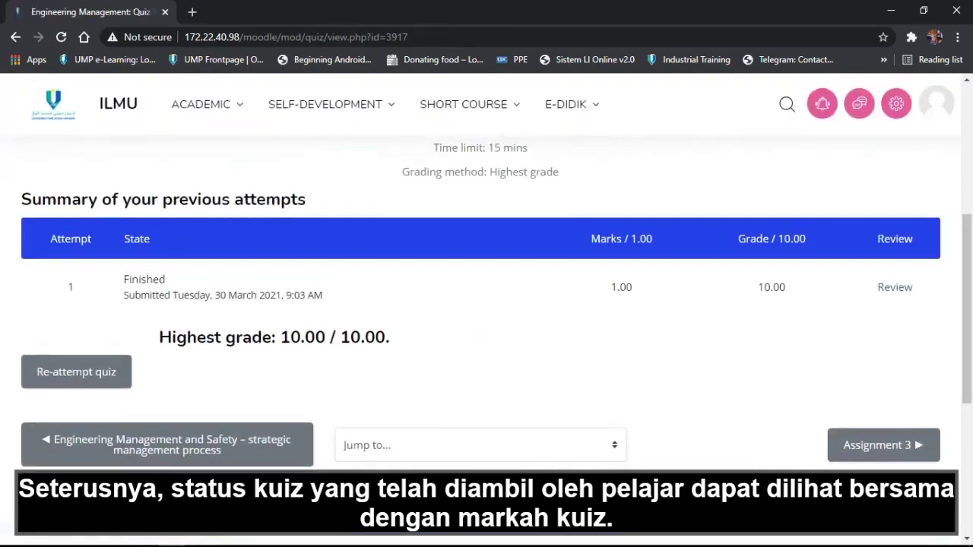
Open the file picker in the Assignment 3 edit submission page and start choosing a local file to upload
key("alt+Left")
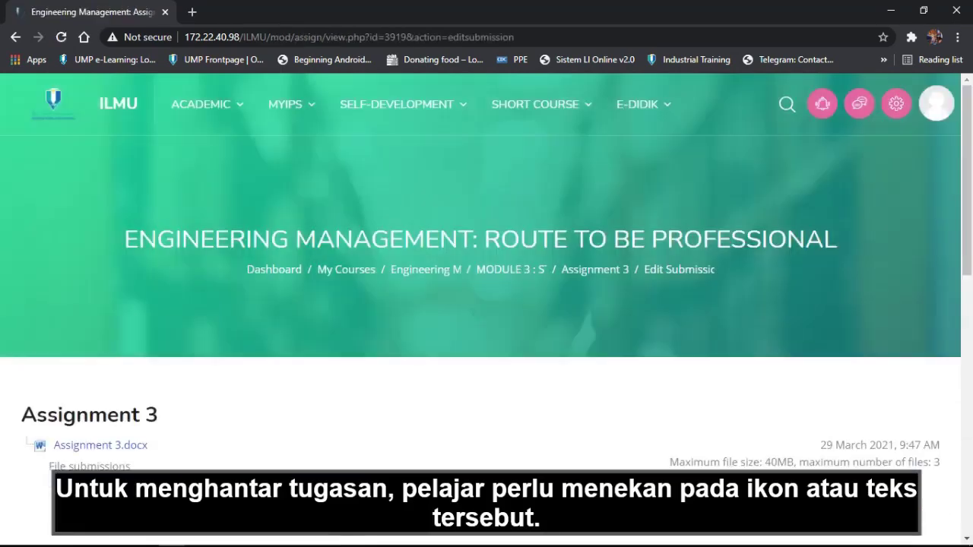
scroll(342, 372, "down", 5)
scroll(313, 271, "up", 3)
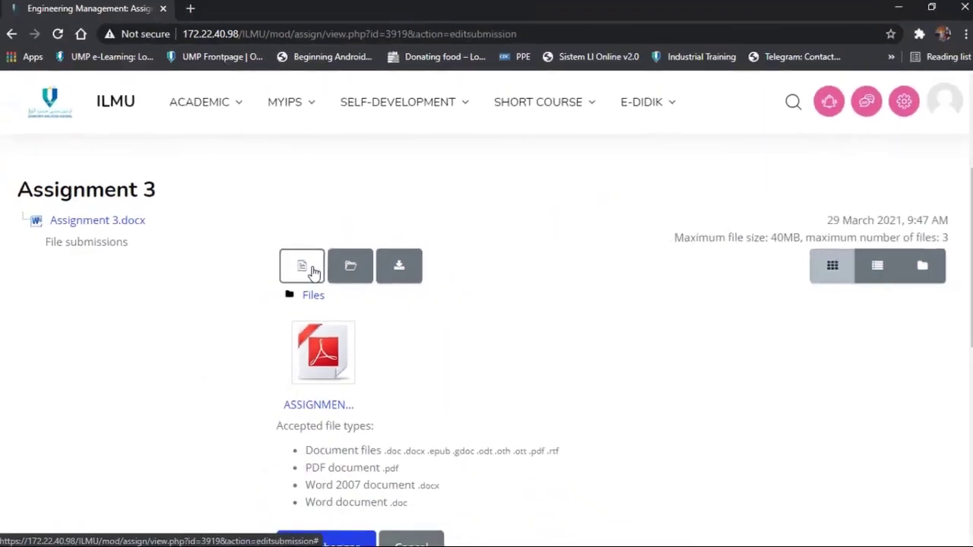
left_click(312, 273)
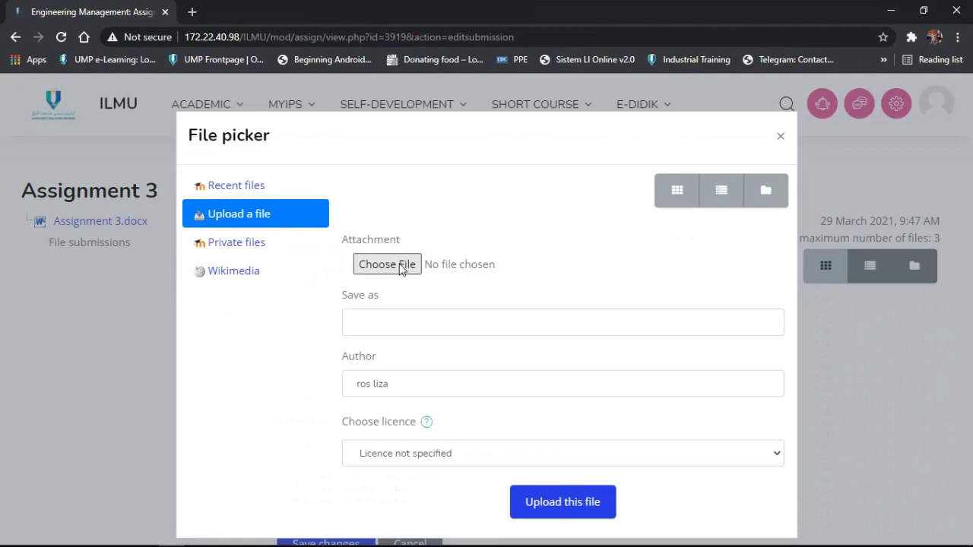
left_click(400, 266)
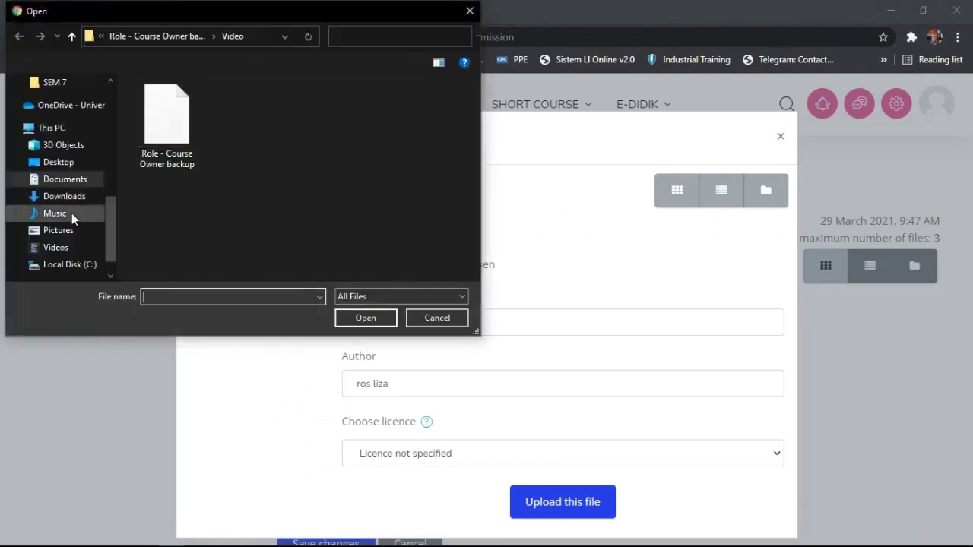
Browse to the ALGO folder inside SEM 7 in the personal OneDrive
scroll(71, 213, "up", 5)
left_click(68, 122)
scroll(173, 249, "down", 2)
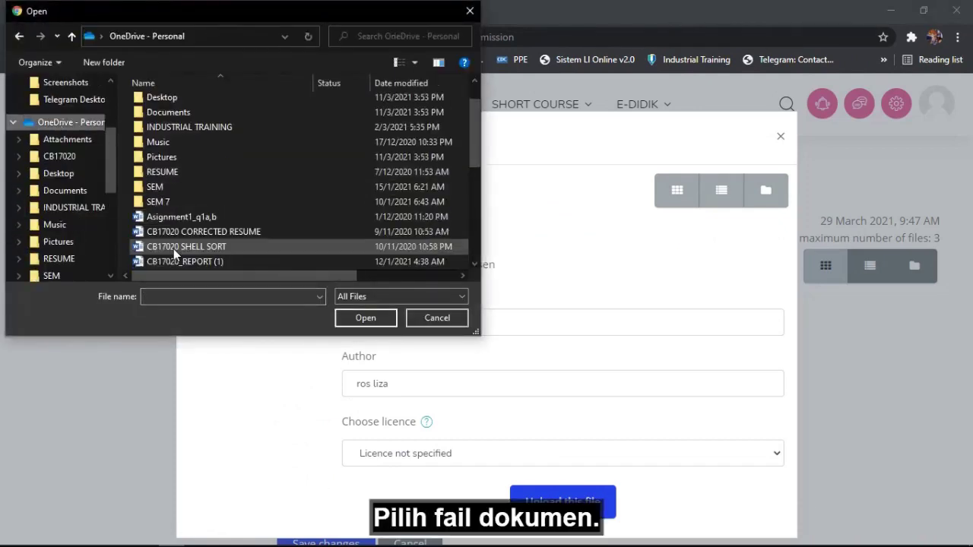
scroll(174, 235, "down", 5)
scroll(174, 235, "up", 5)
double_click(174, 238)
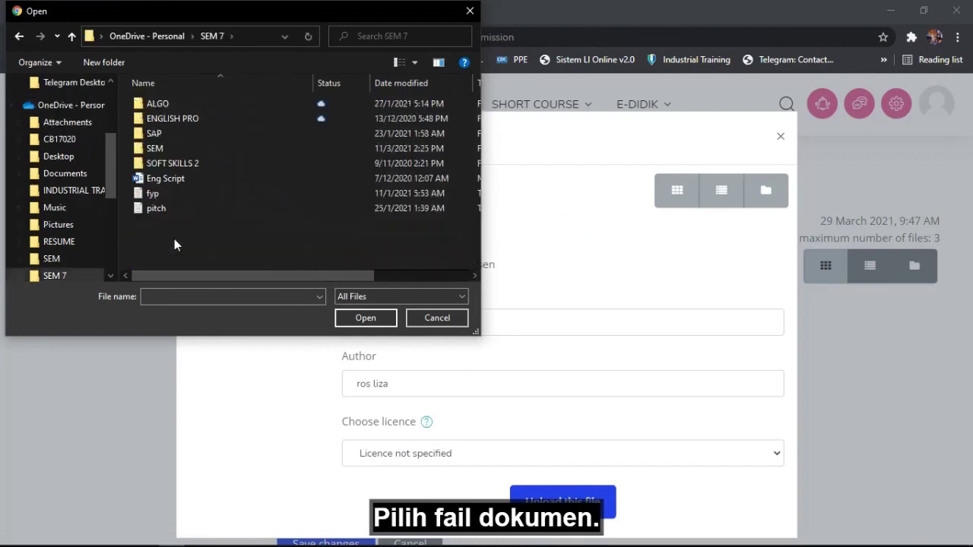
double_click(159, 104)
scroll(200, 217, "down", 1)
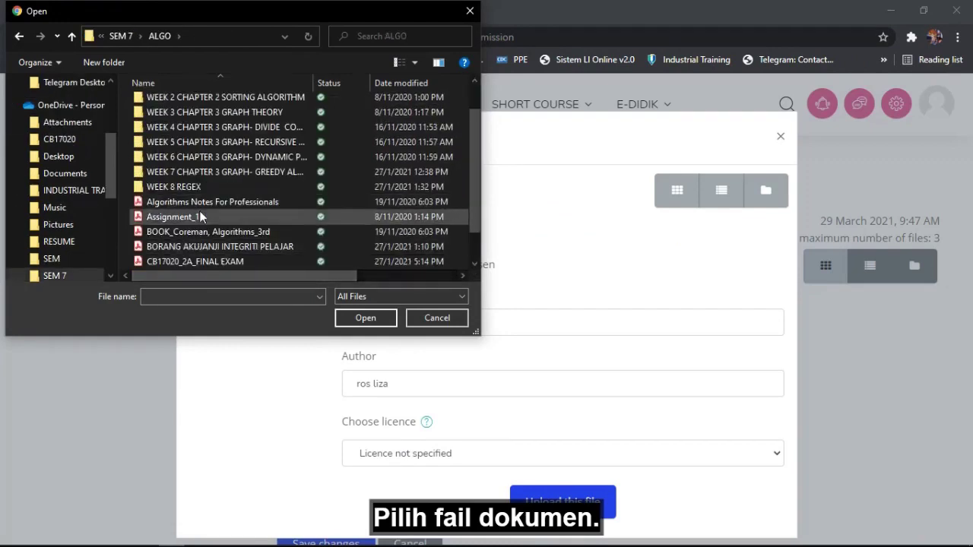
Attach Assignment_1.pdf and upload it to the submission under the name Assignment_3
left_click(200, 215)
left_click(356, 315)
left_click(433, 320)
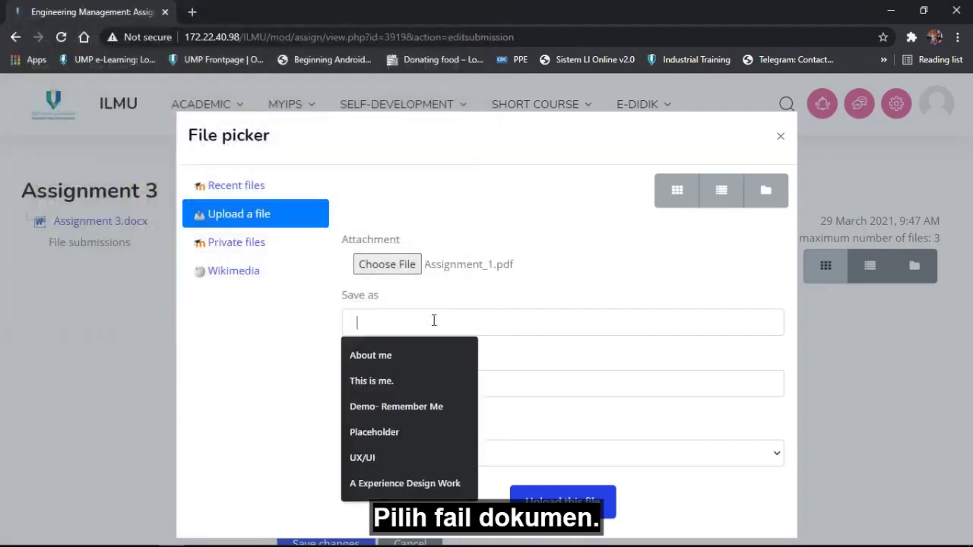
key("Return")
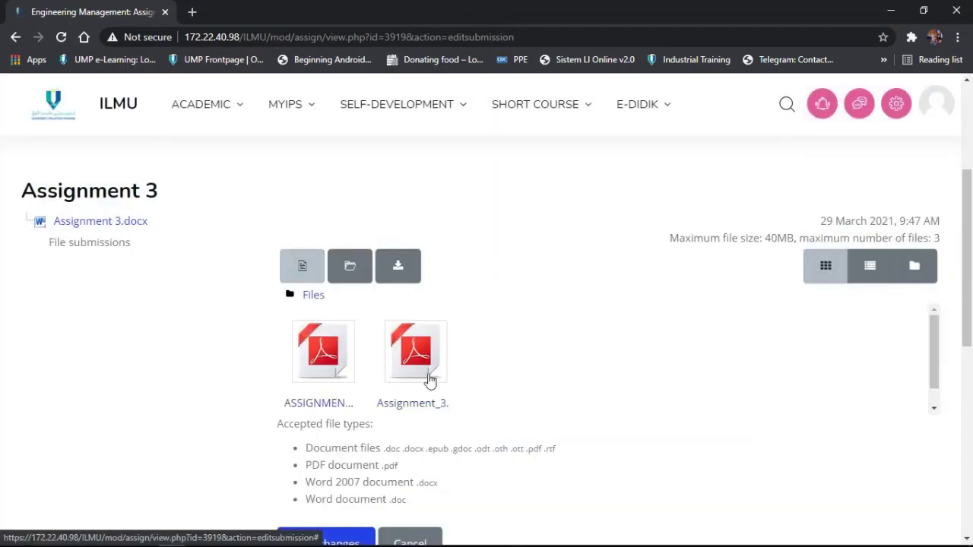
Delete the older ASSIGNMENT_3.pdf from the submission's files and confirm the deletion
left_click(323, 354)
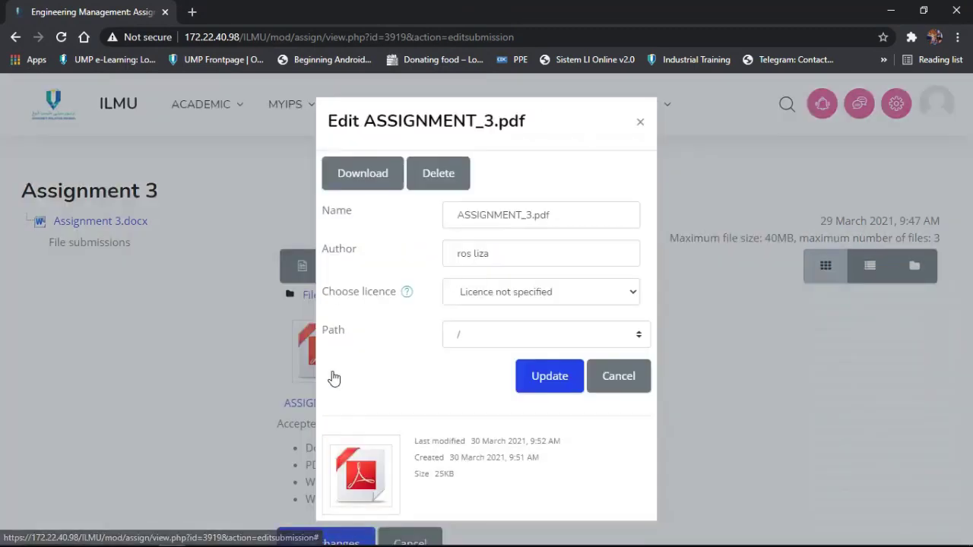
left_click(436, 189)
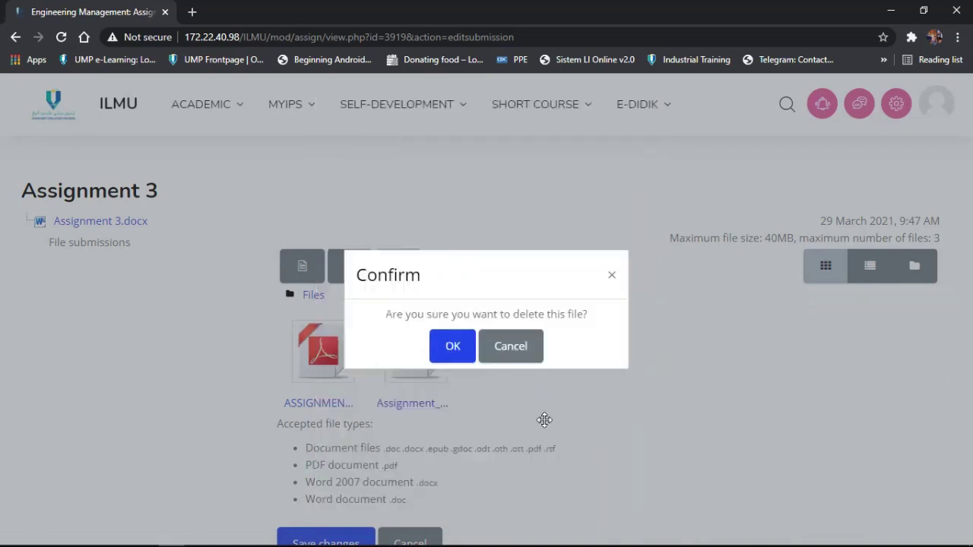
left_click(454, 346)
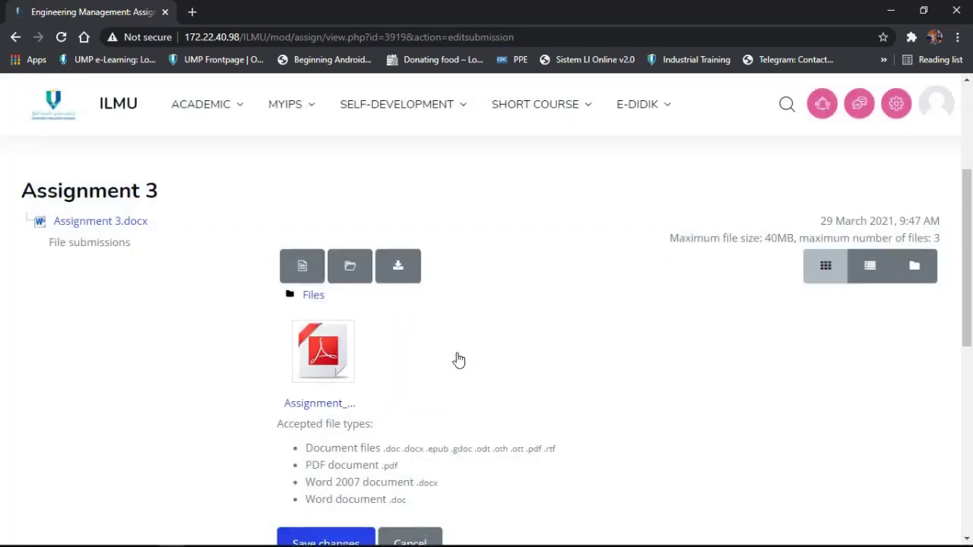
Save the changes to the Assignment 3 submission and check its submission status details
scroll(334, 415, "down", 1)
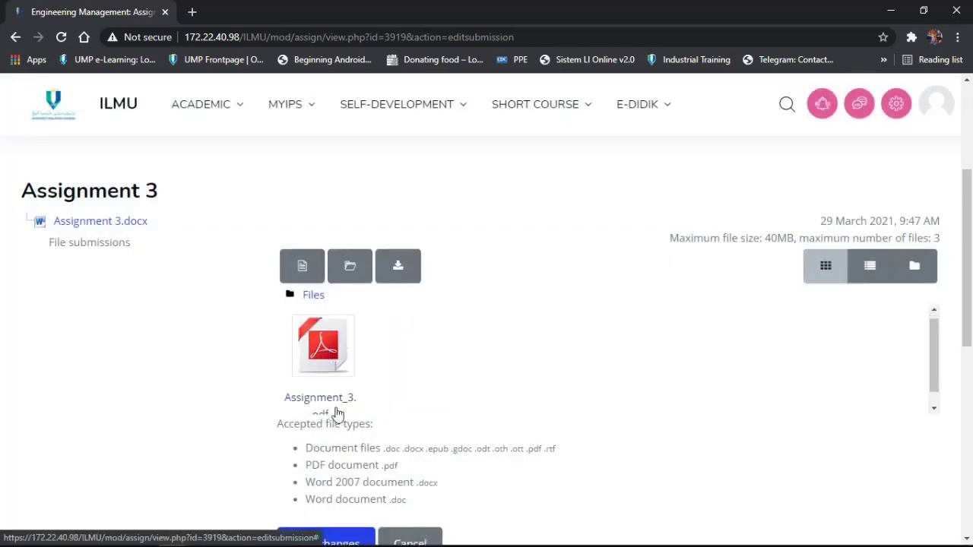
scroll(439, 436, "down", 2)
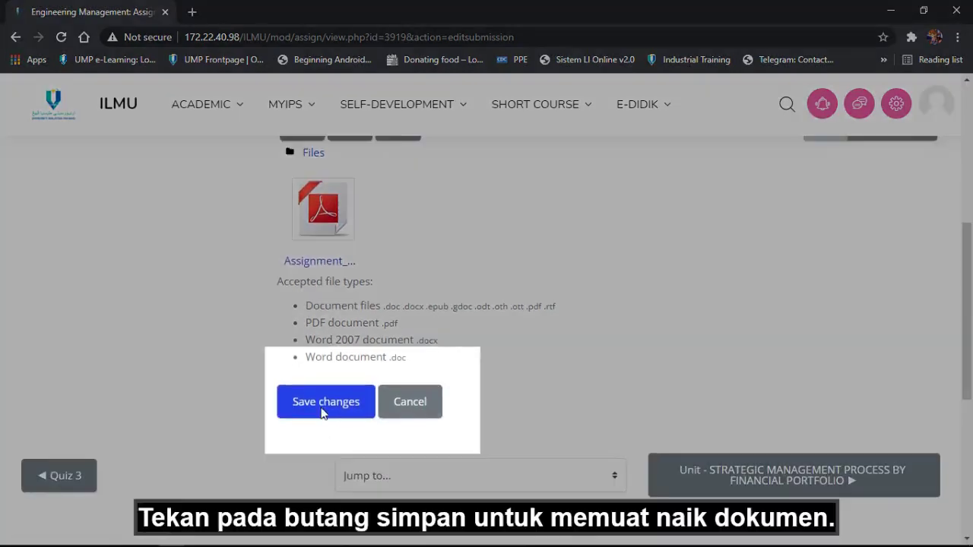
left_click(323, 410)
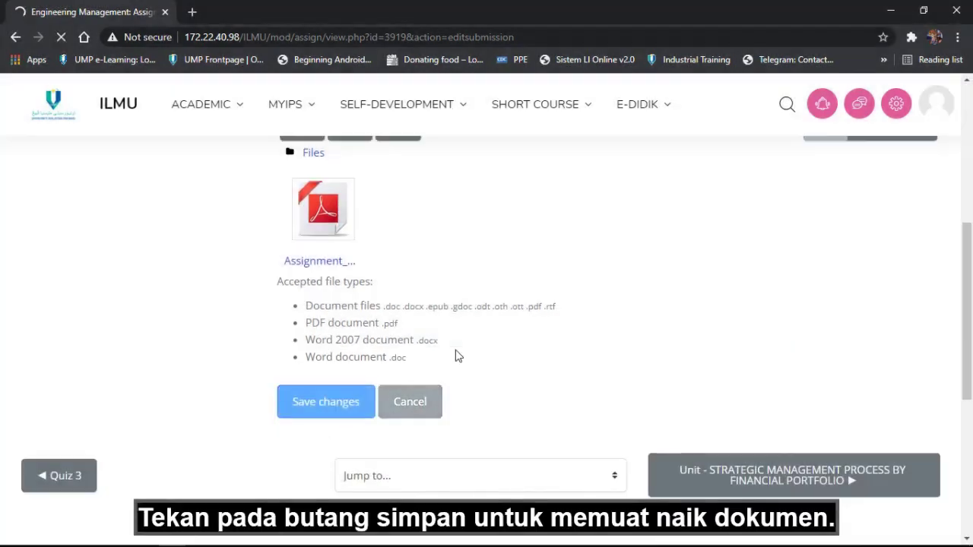
scroll(458, 356, "up", 1)
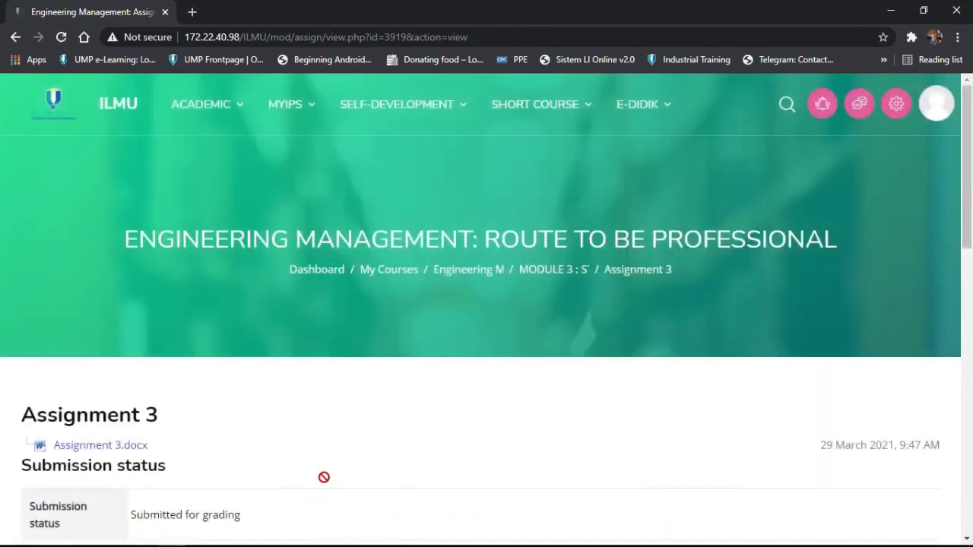
scroll(324, 478, "down", 3)
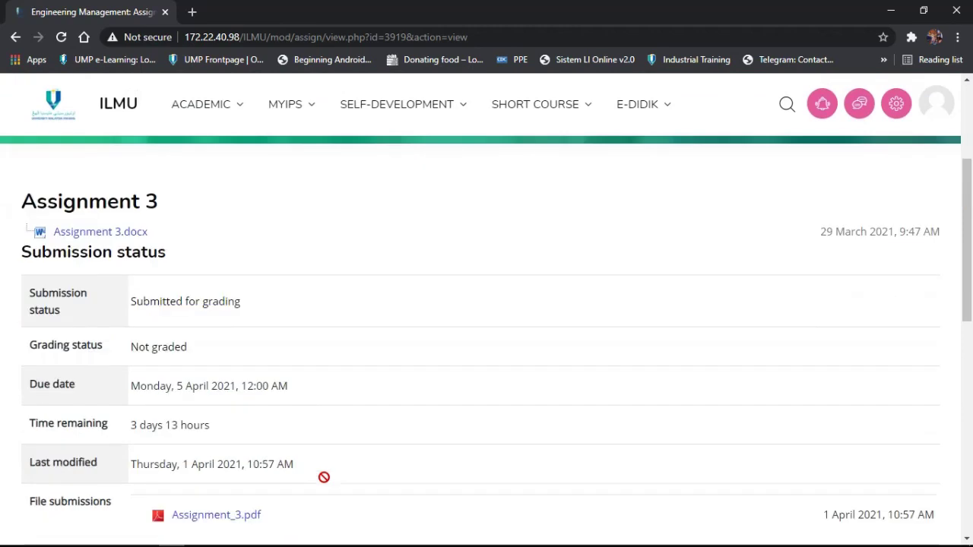
scroll(324, 478, "down", 1)
scroll(324, 477, "up", 1)
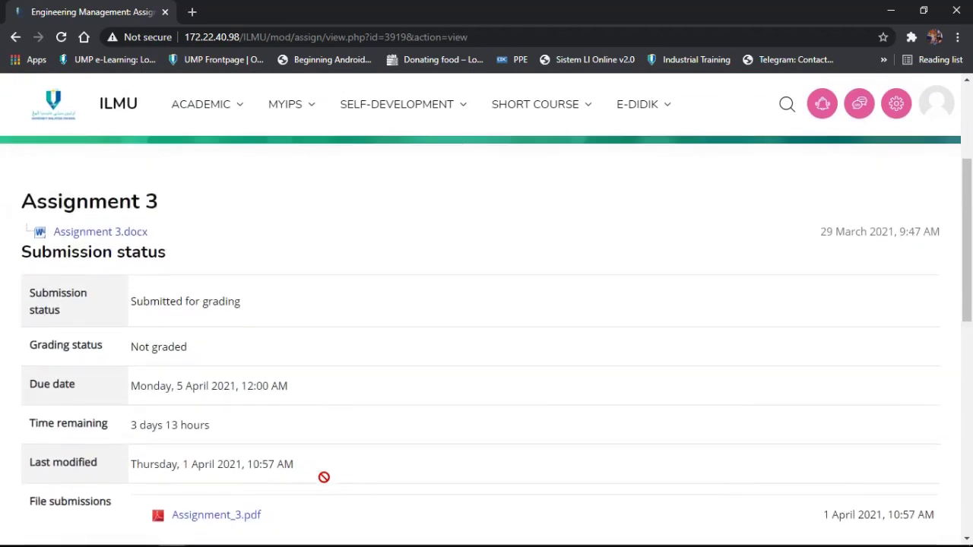